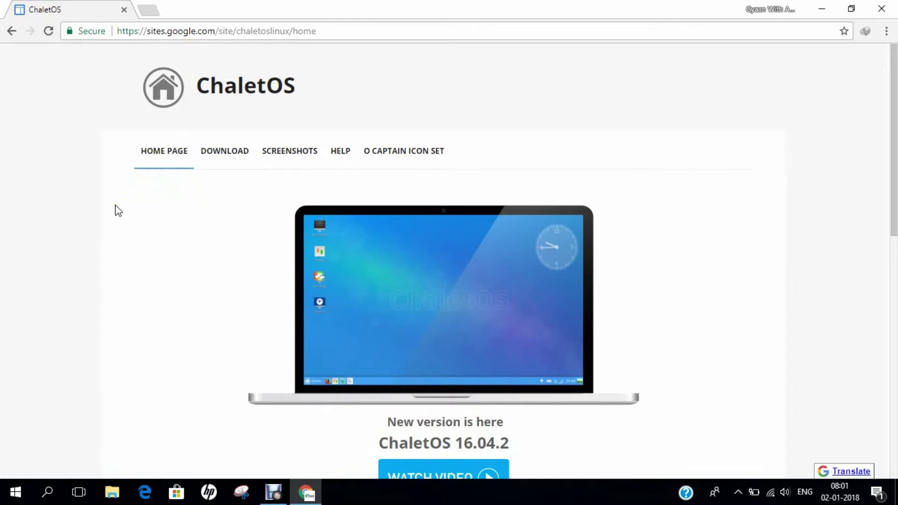
# Look over the ChaletOS home page and open the site's download page for the 64 bit version.
pyautogui.scroll(-3, 118, 211)
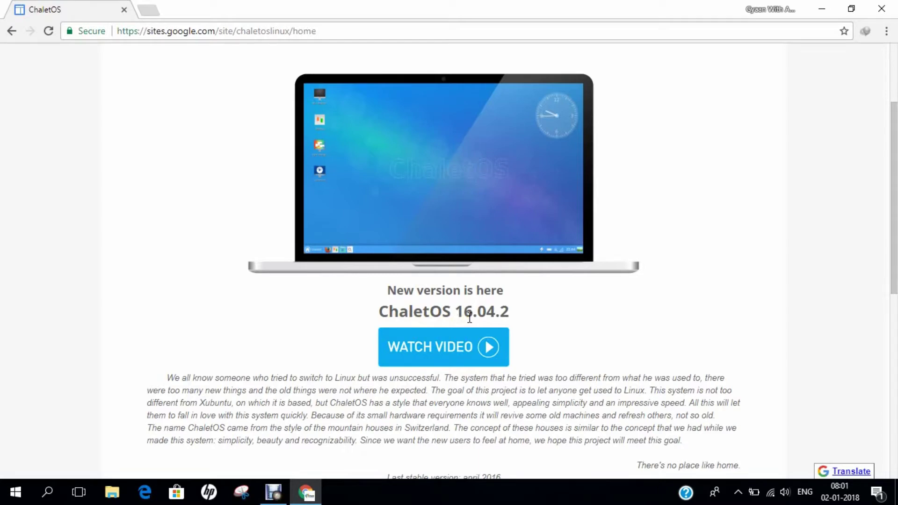
pyautogui.scroll(-5, 469, 316)
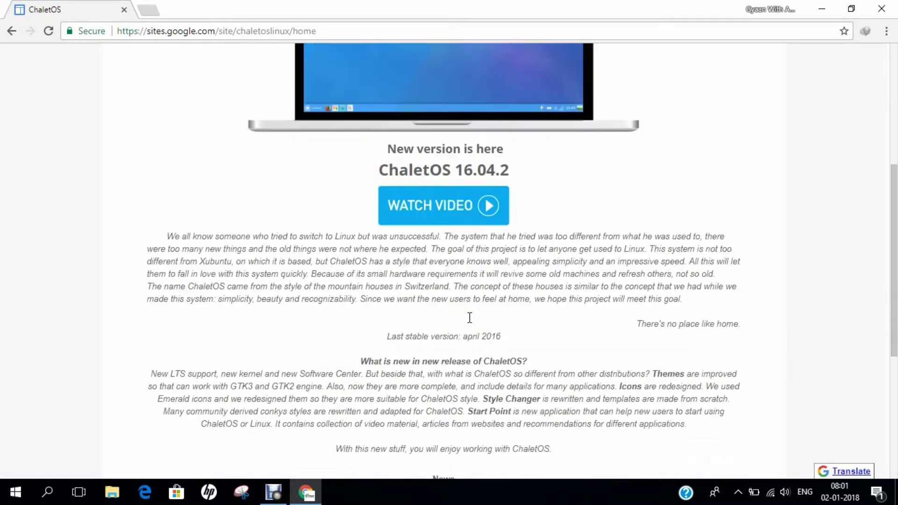
pyautogui.scroll(8, 267, 276)
pyautogui.moveTo(214, 157)
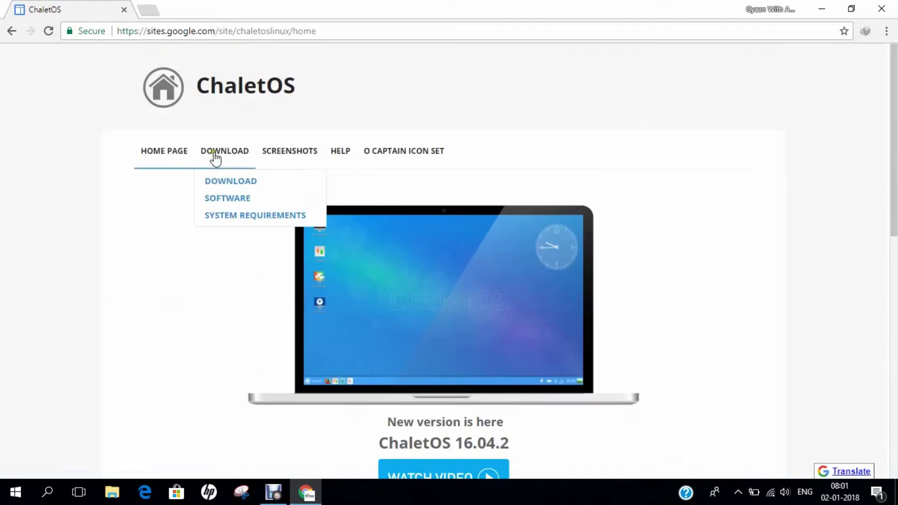
pyautogui.click(222, 189)
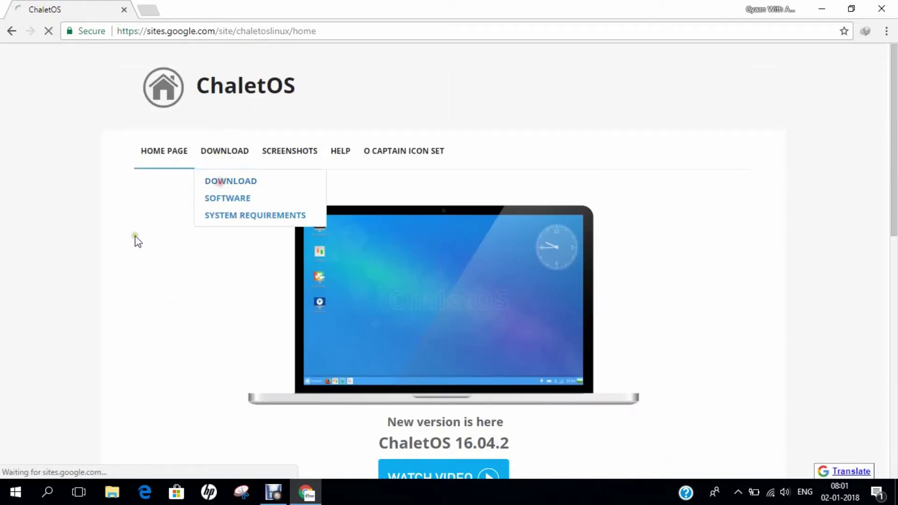
pyautogui.scroll(-4, 135, 248)
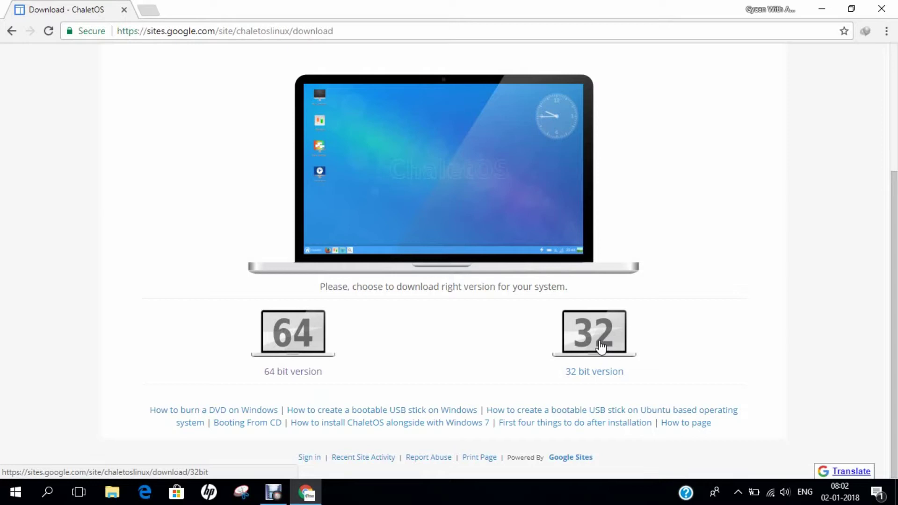
pyautogui.click(294, 333)
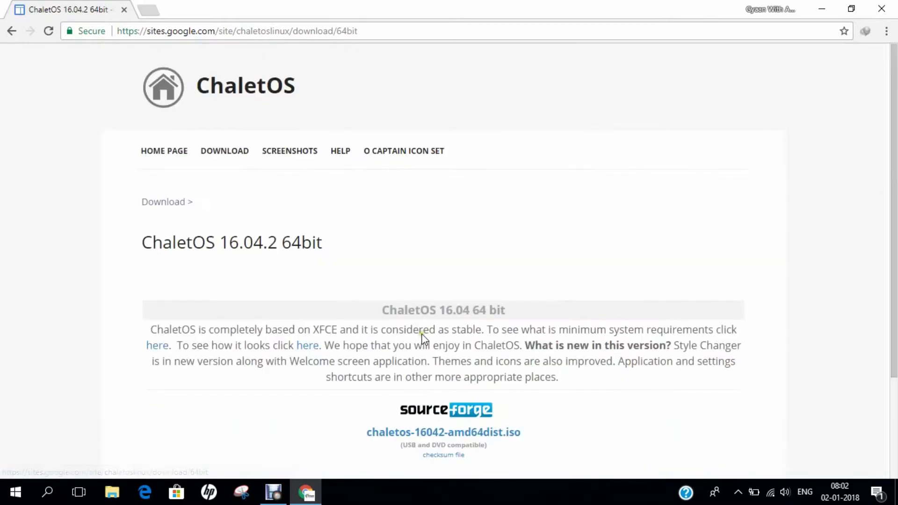
pyautogui.scroll(-3, 416, 322)
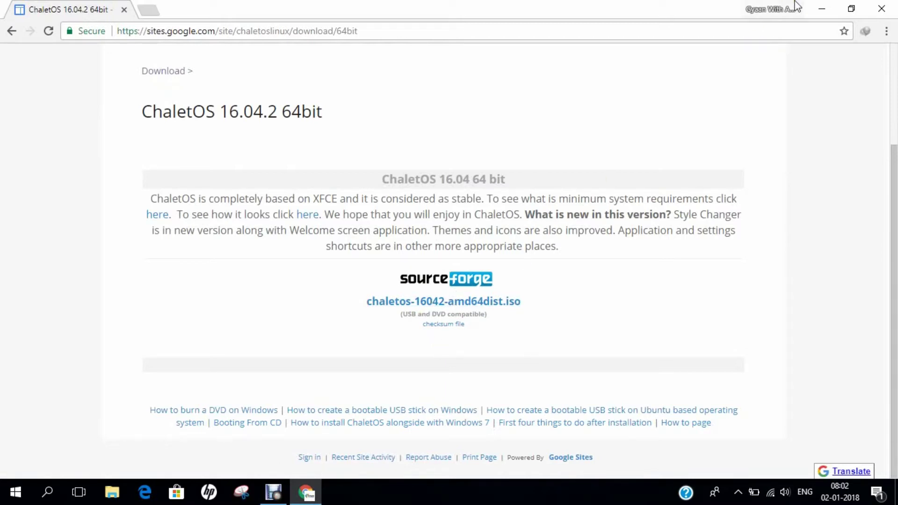
# Switch to VirtualBox and begin a new virtual machine named ChaletOS with type Linux and version Ubuntu (64-bit).
pyautogui.click(822, 8)
pyautogui.click(161, 258)
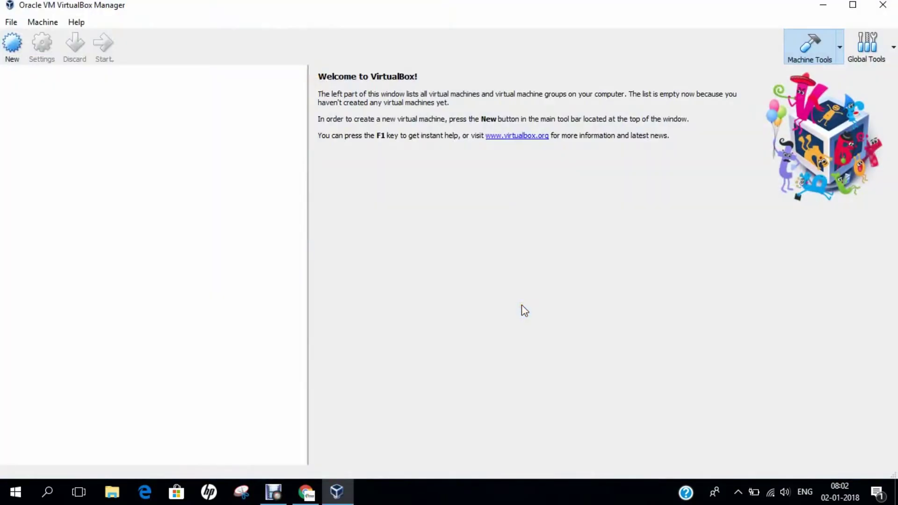
pyautogui.click(11, 44)
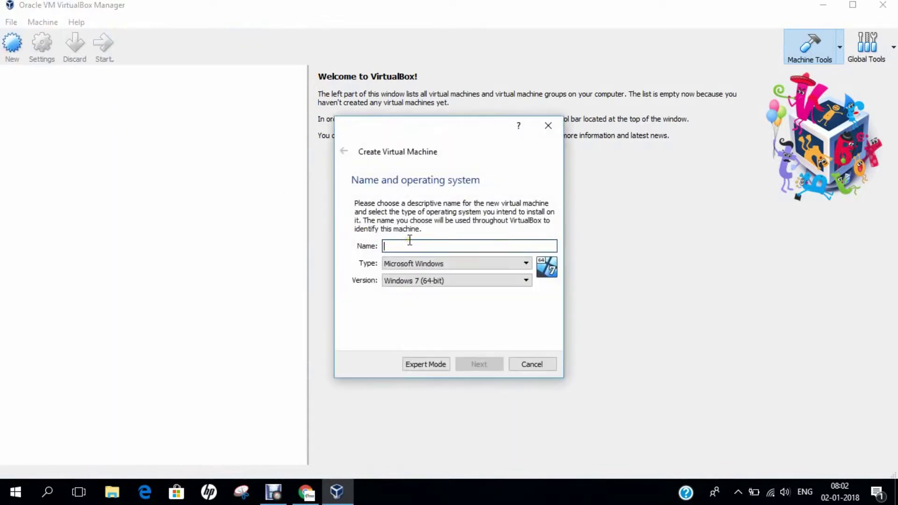
pyautogui.write('centos')
pyautogui.press('BackSpace')
pyautogui.press('BackSpace')
pyautogui.press('BackSpace')
pyautogui.press('BackSpace')
pyautogui.press('BackSpace')
pyautogui.press('BackSpace')
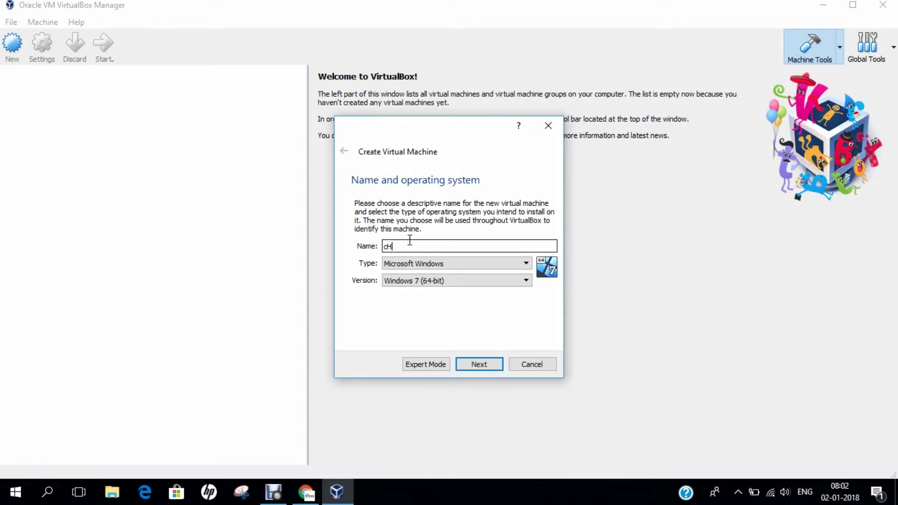
pyautogui.write('ChaletOS')
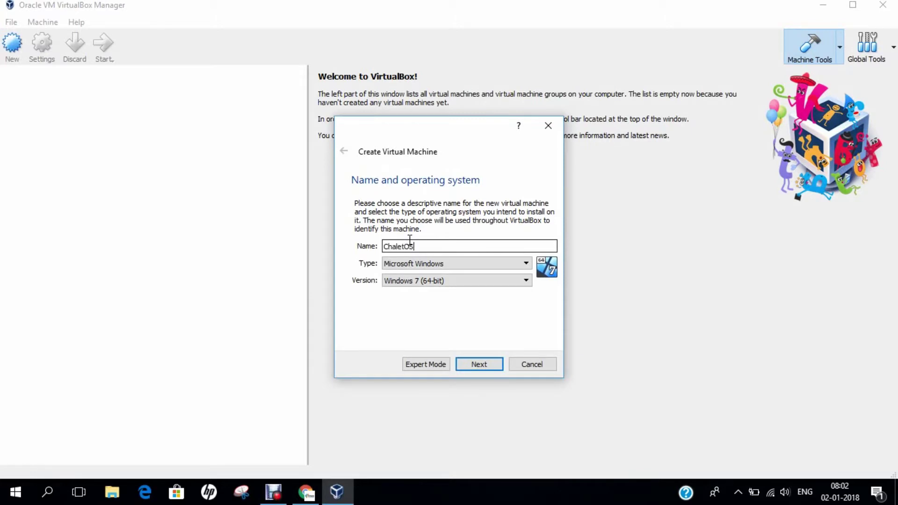
pyautogui.click(416, 265)
pyautogui.click(414, 276)
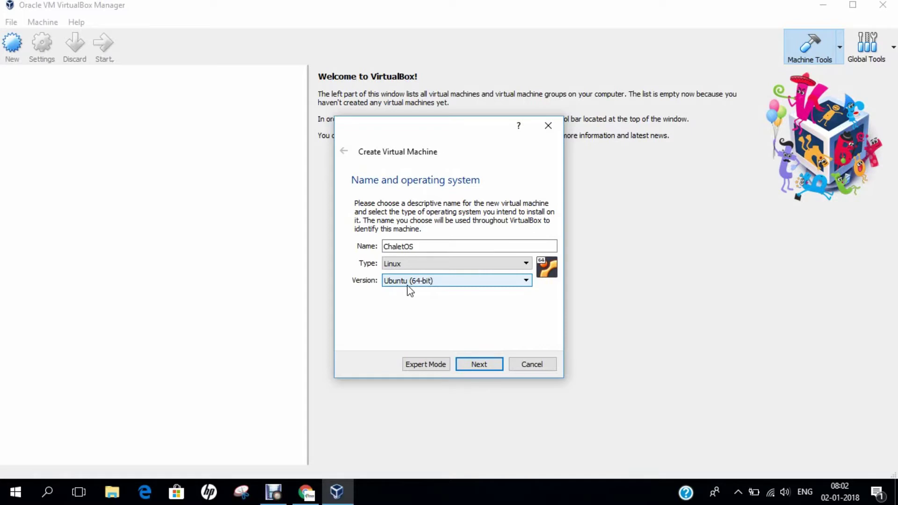
pyautogui.click(495, 366)
# Set the new virtual machine's memory size to 2048 MB.
pyautogui.moveTo(534, 247); pyautogui.dragTo(500, 246)
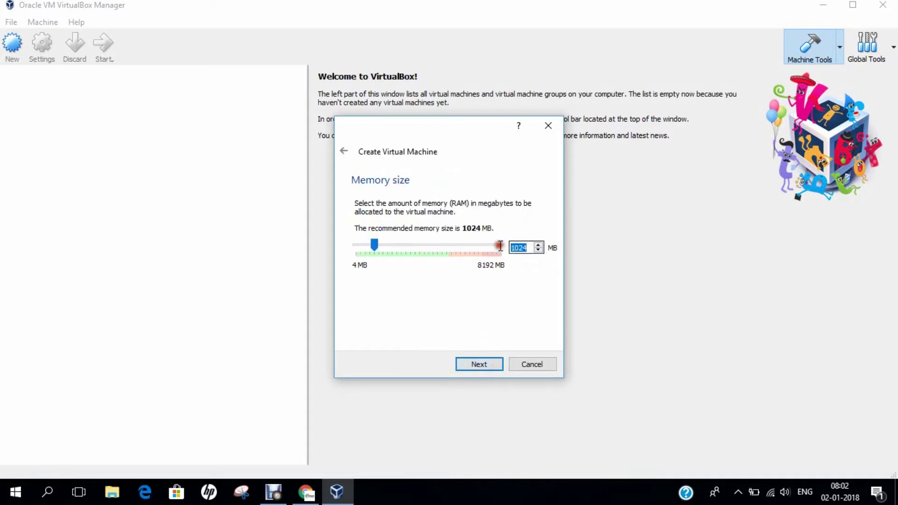
pyautogui.write('2048')
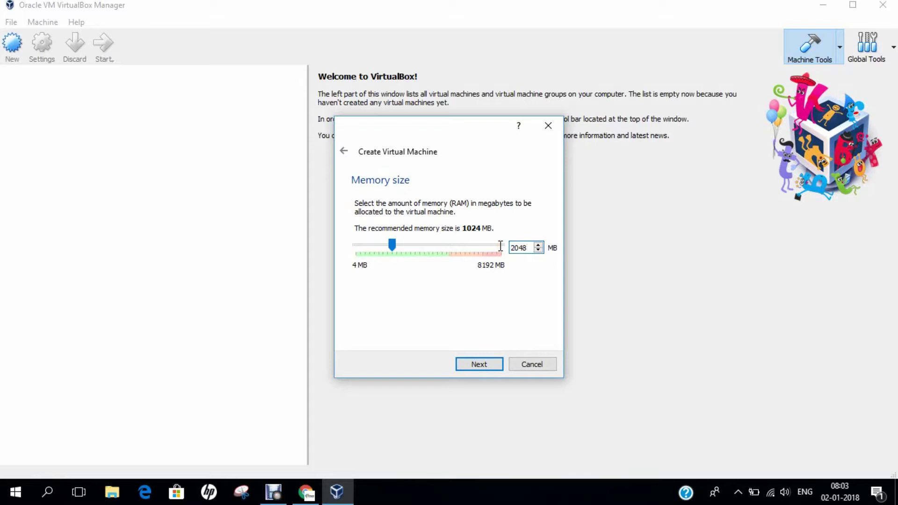
pyautogui.click(481, 365)
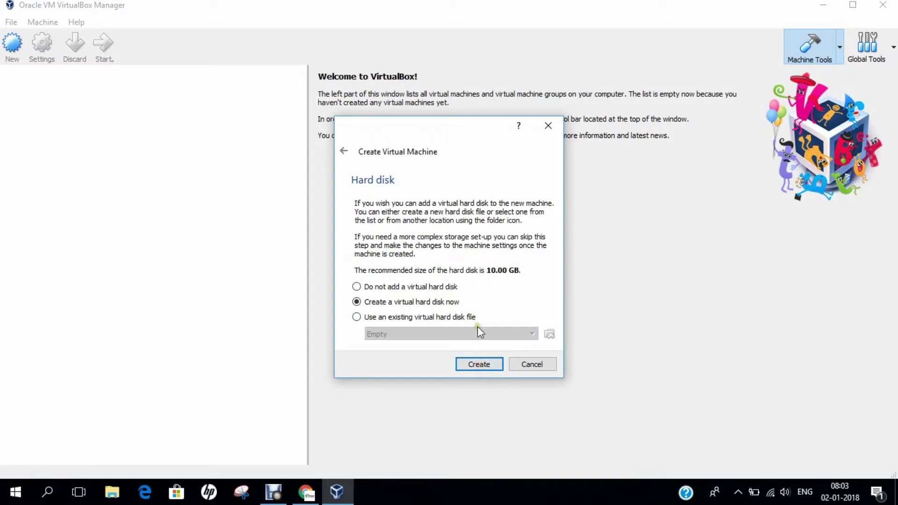
# Create a dynamically allocated VDI virtual hard disk of 15 GB named ChaletOS for the new machine.
pyautogui.click(492, 369)
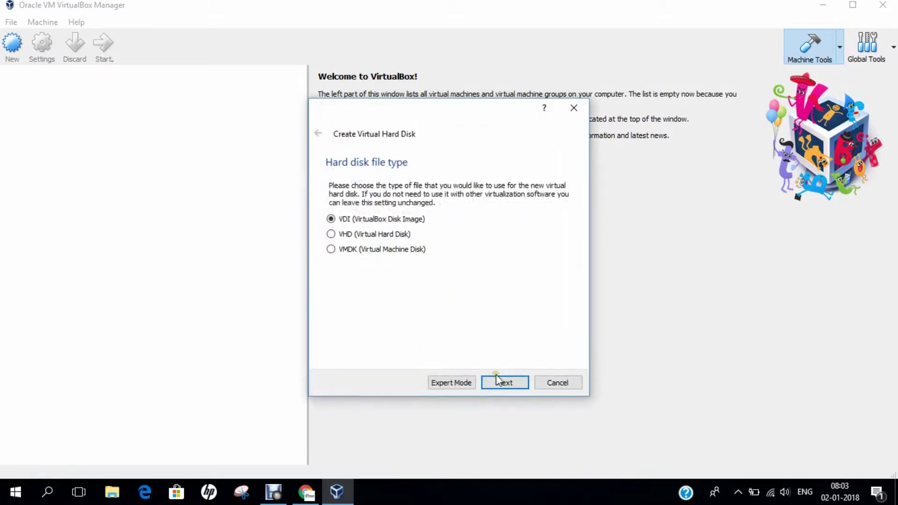
pyautogui.click(501, 384)
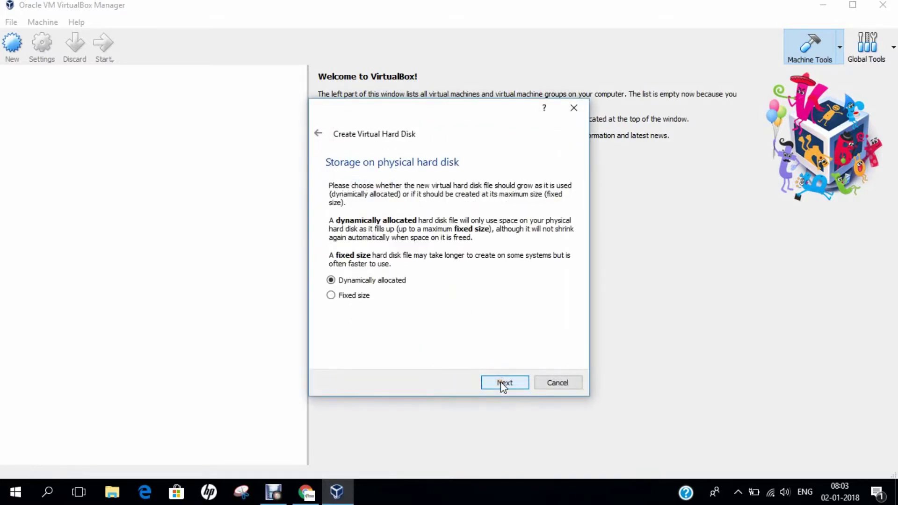
pyautogui.click(502, 383)
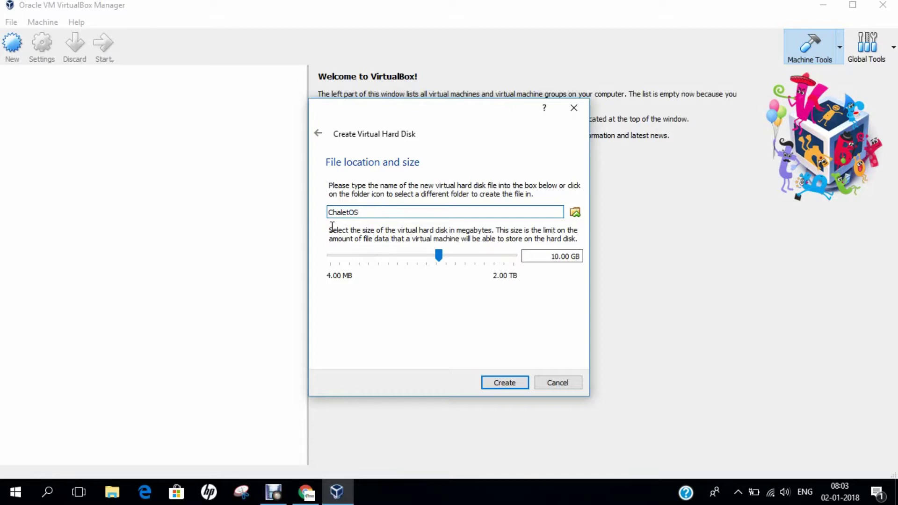
pyautogui.doubleClick(554, 256)
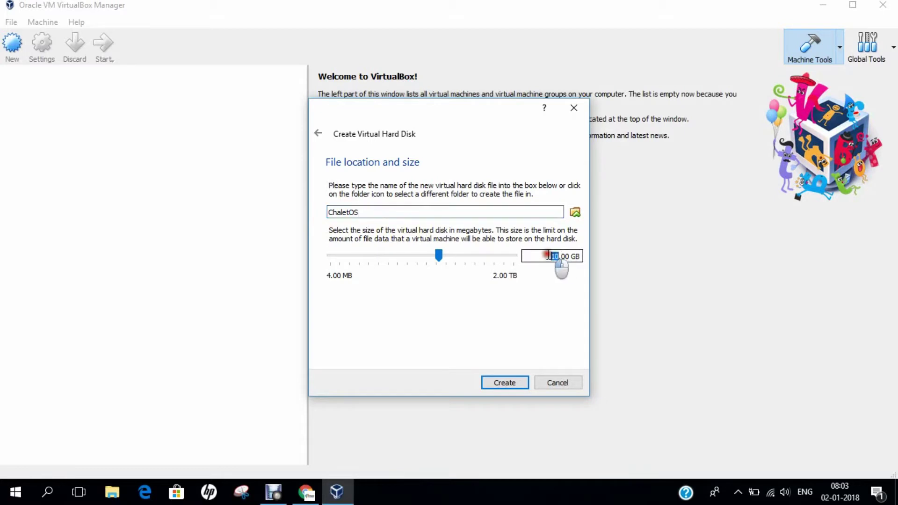
pyautogui.write('15')
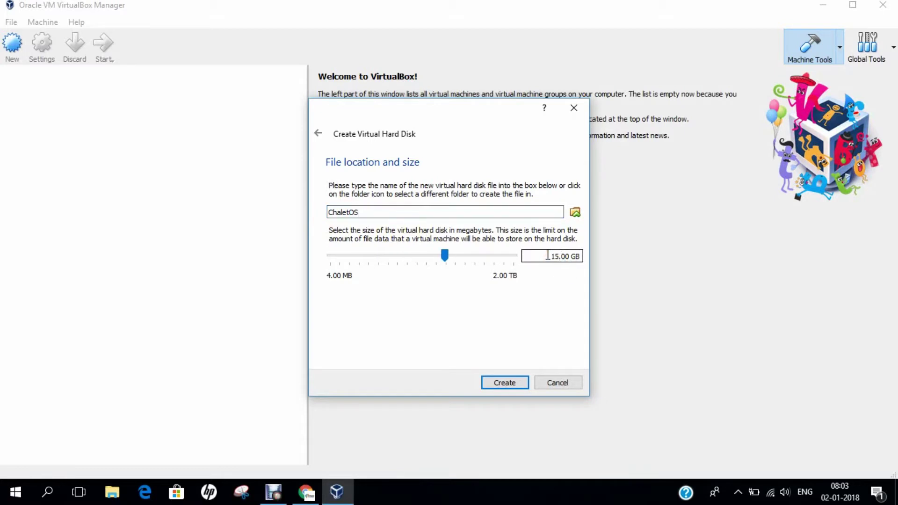
pyautogui.click(517, 380)
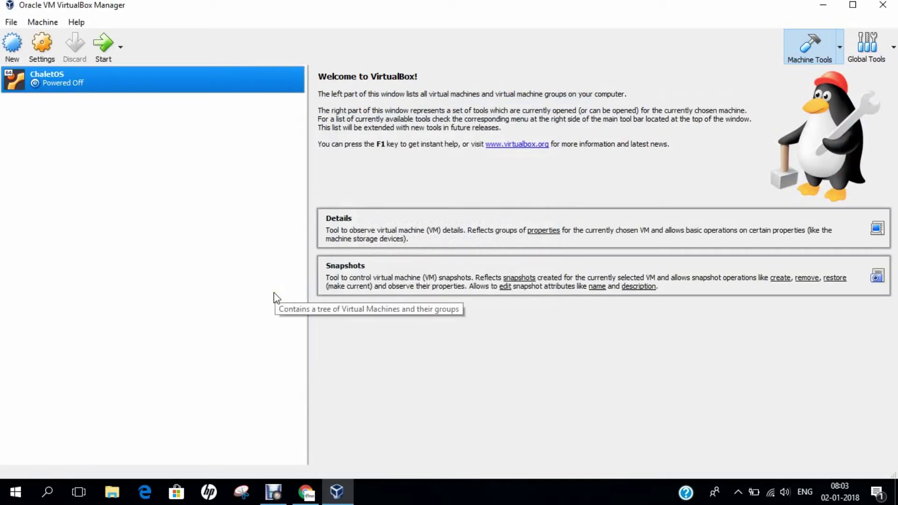
# Set both Shared Clipboard and Drag'n'Drop to Bidirectional in the ChaletOS machine's advanced general settings.
pyautogui.click(45, 56)
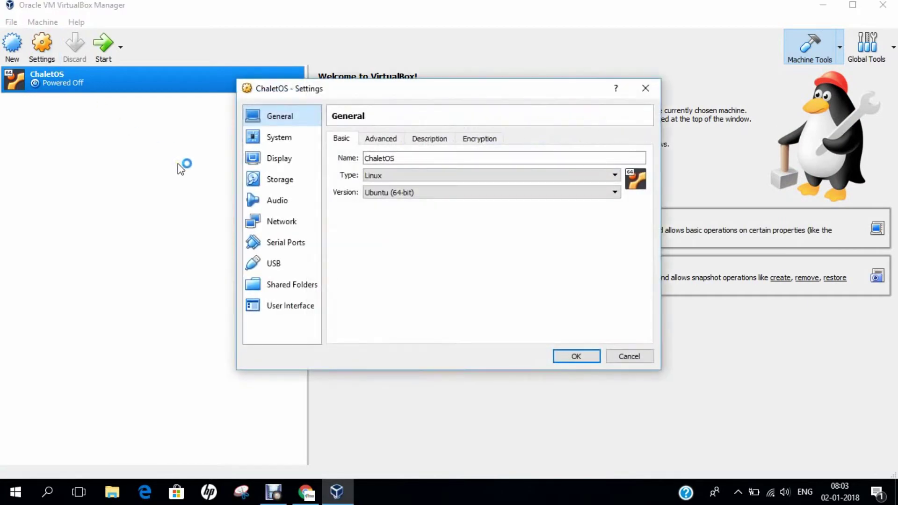
pyautogui.click(375, 139)
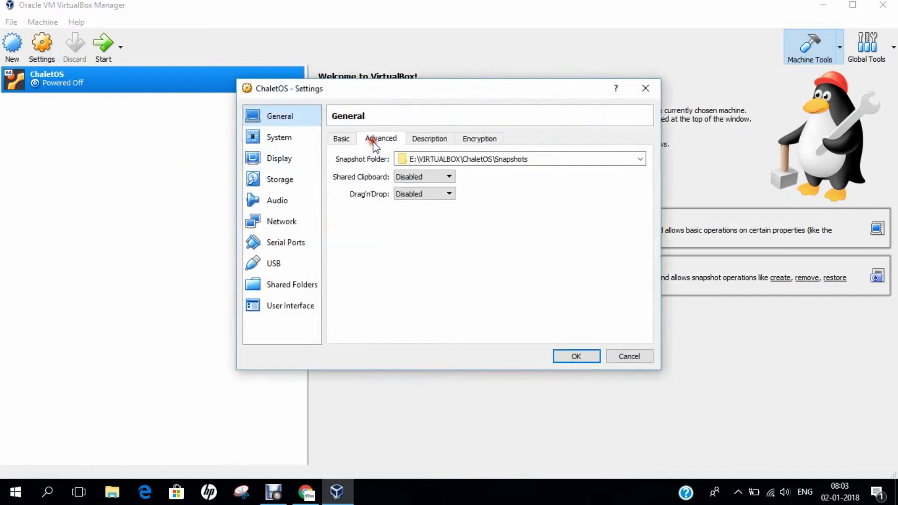
pyautogui.click(414, 178)
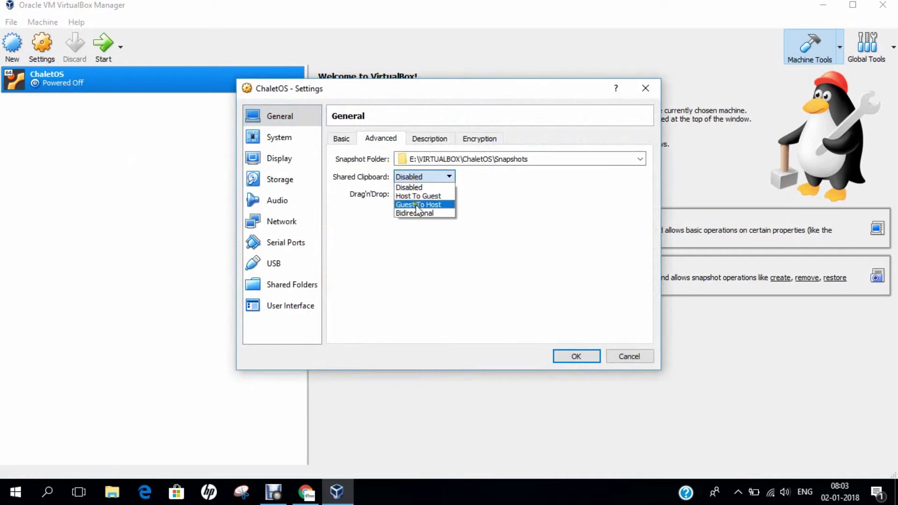
pyautogui.click(418, 215)
pyautogui.click(412, 194)
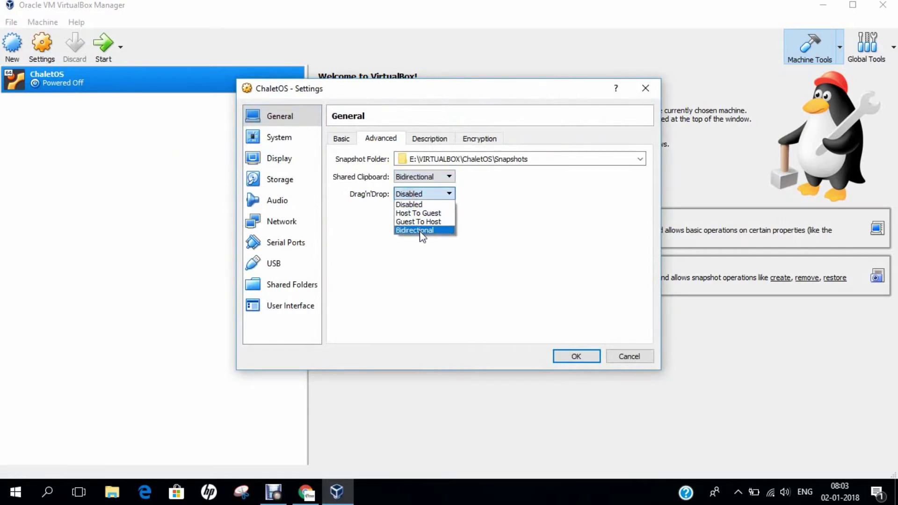
pyautogui.click(423, 231)
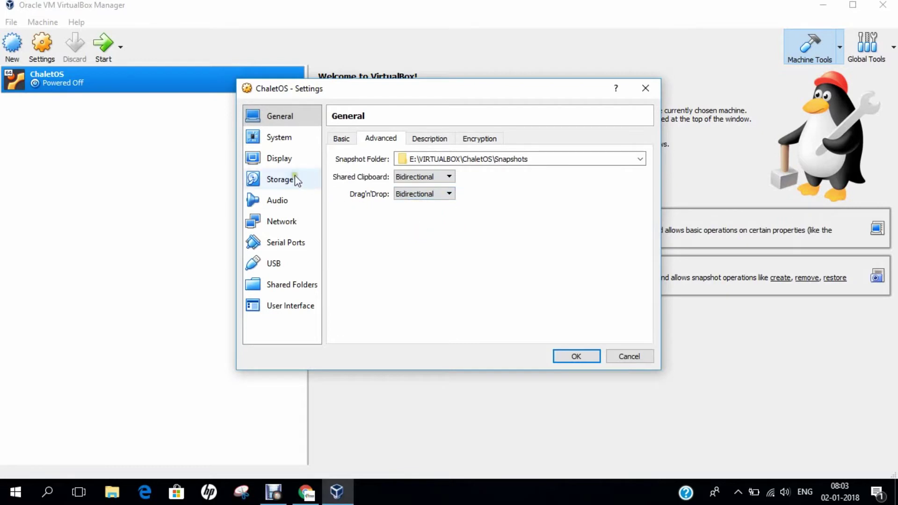
# Disable Floppy in the machine's boot order and move Optical below Hard Disk.
pyautogui.click(285, 140)
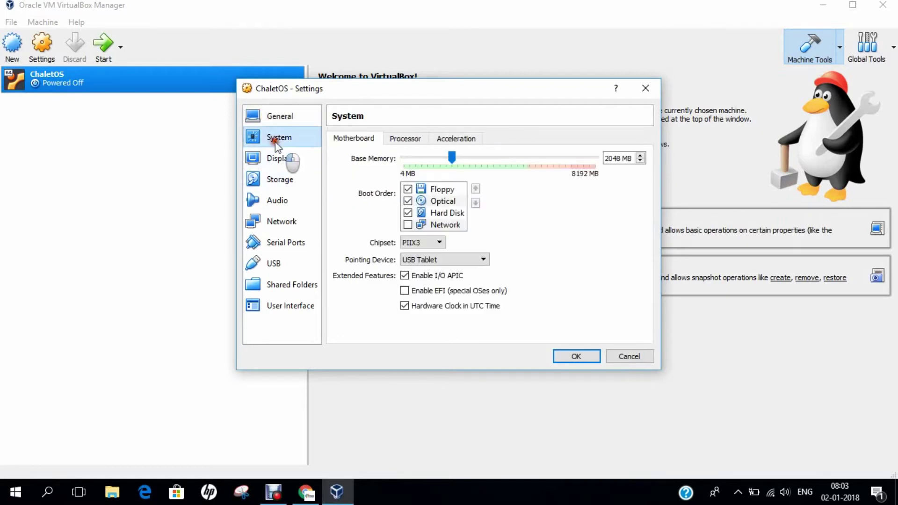
pyautogui.click(408, 189)
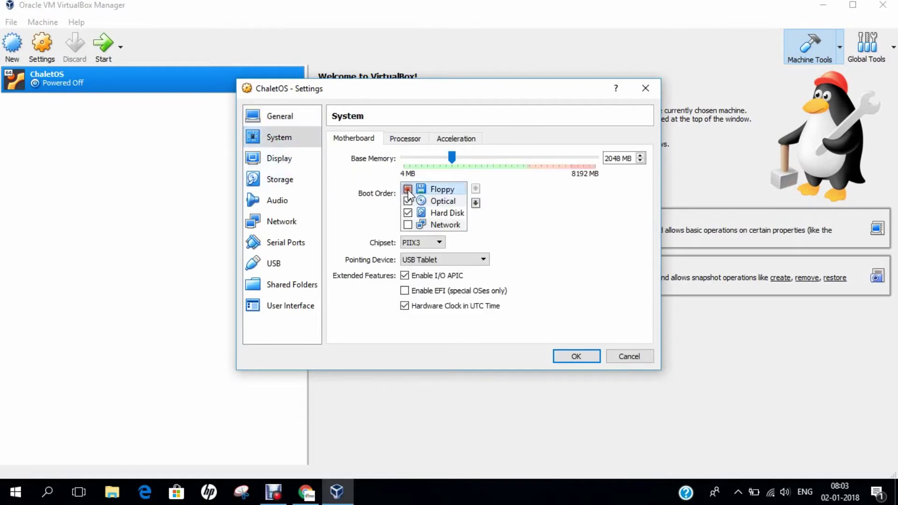
pyautogui.click(442, 202)
pyautogui.click(475, 202)
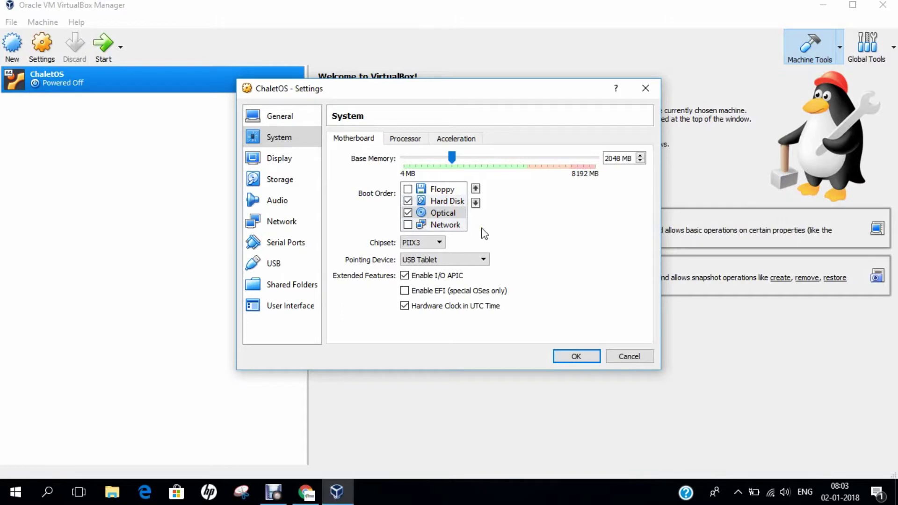
# Set the machine's processor count to 2 and enable PAE/NX.
pyautogui.click(408, 139)
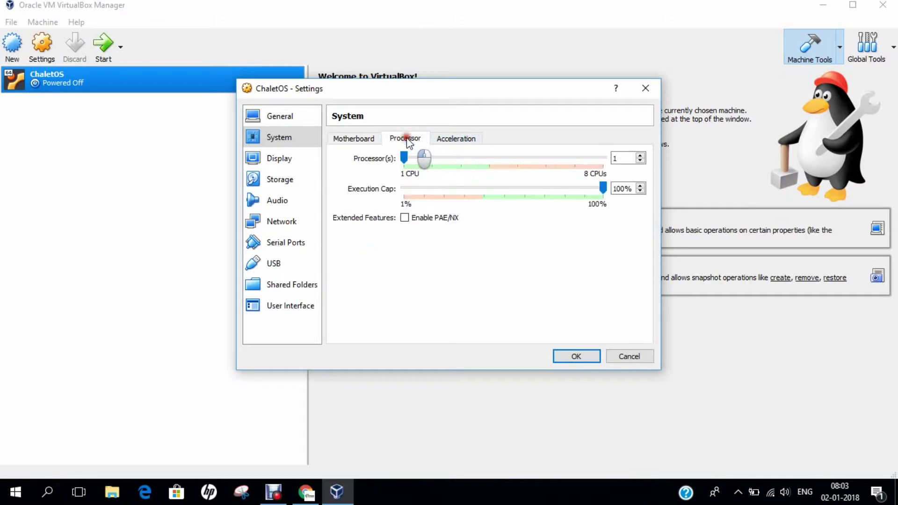
pyautogui.click(640, 156)
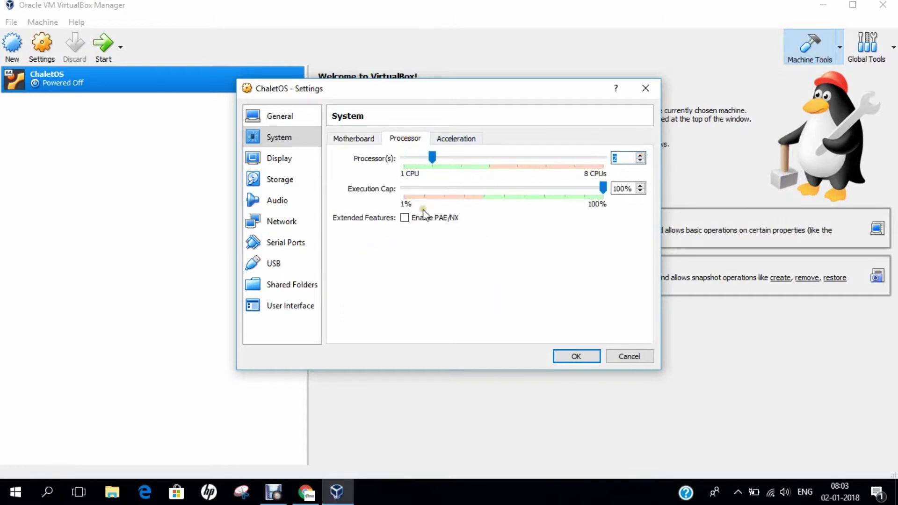
pyautogui.click(405, 218)
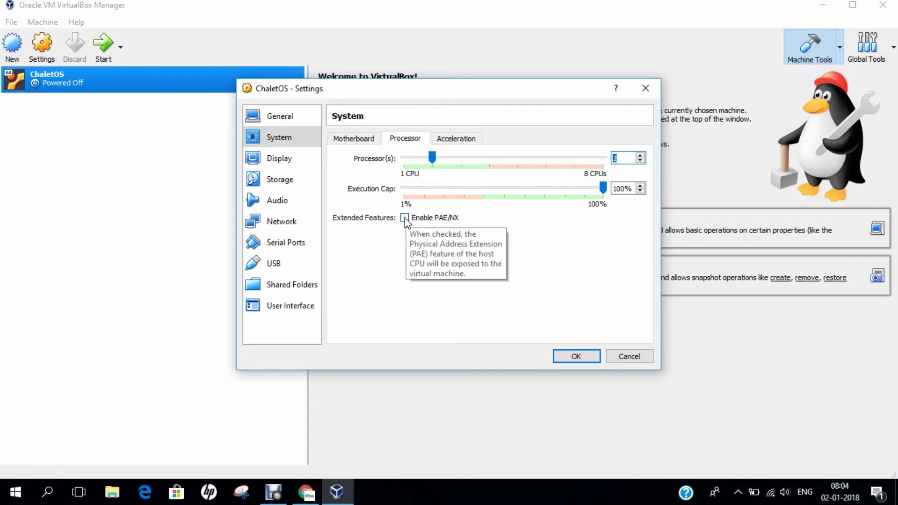
pyautogui.click(405, 218)
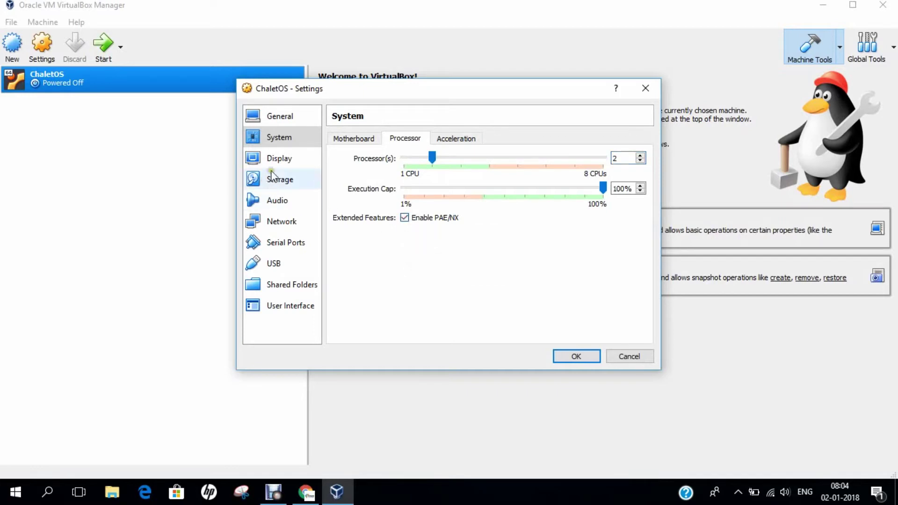
# Browse for an image for the empty IDE optical drive and select chaletos-16042-amd64.iso in the OPERATING SYSTEMS folder on drive D.
pyautogui.click(279, 159)
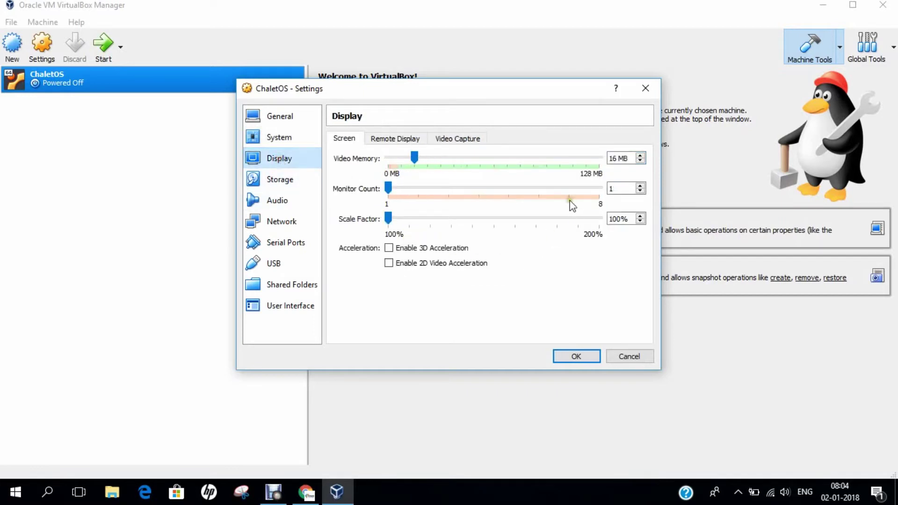
pyautogui.click(280, 180)
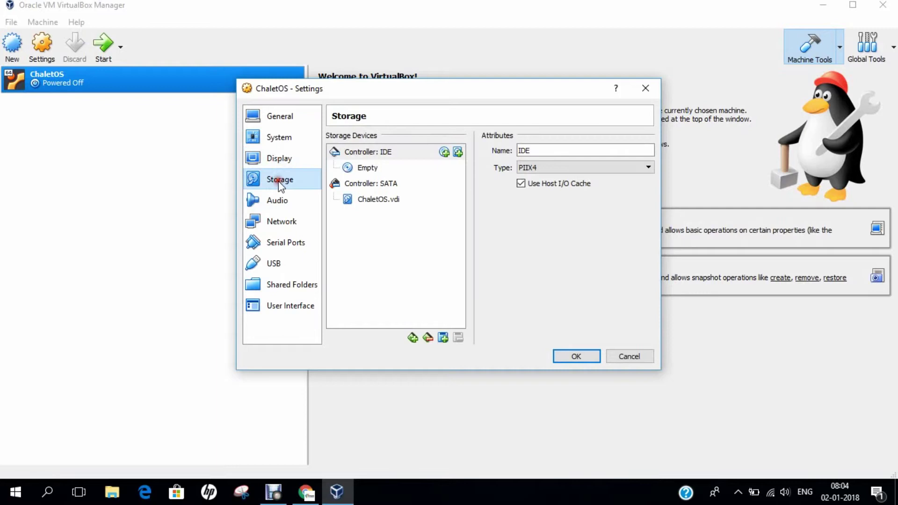
pyautogui.click(379, 171)
pyautogui.click(648, 151)
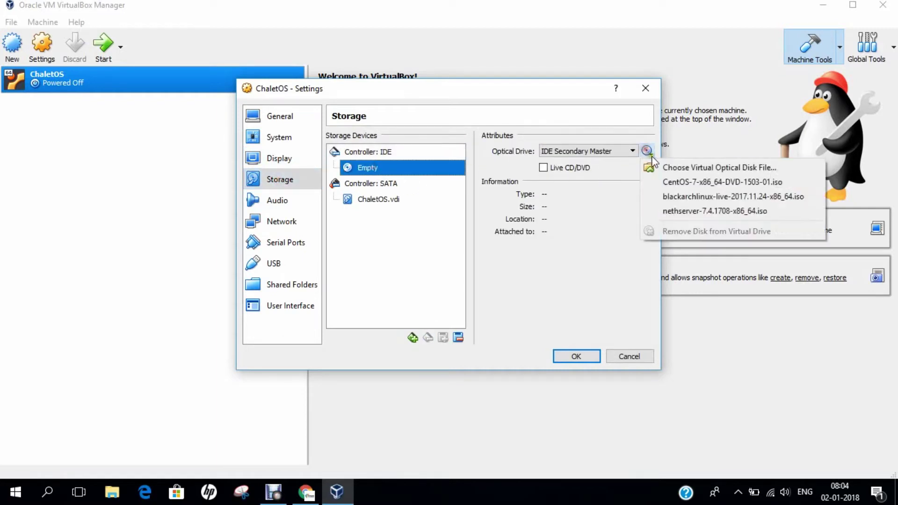
pyautogui.click(658, 166)
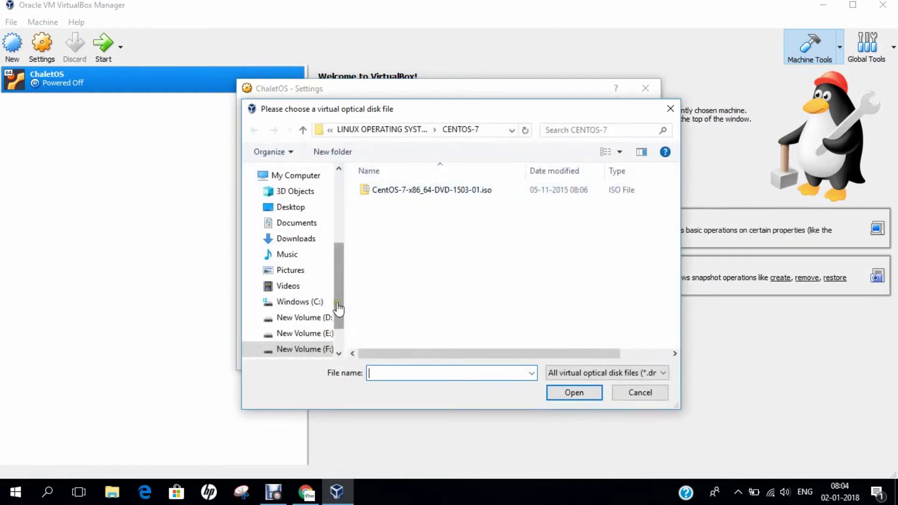
pyautogui.click(318, 318)
pyautogui.scroll(-2, 413, 261)
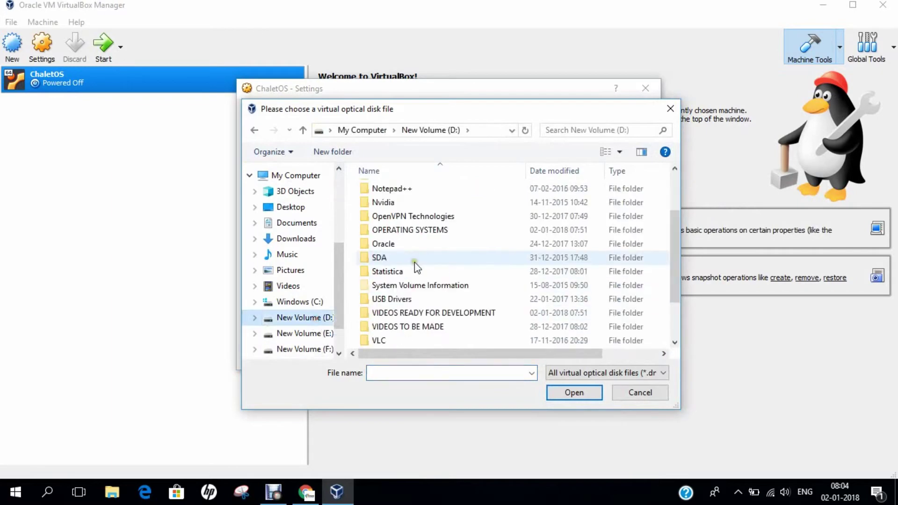
pyautogui.doubleClick(396, 231)
pyautogui.click(382, 192)
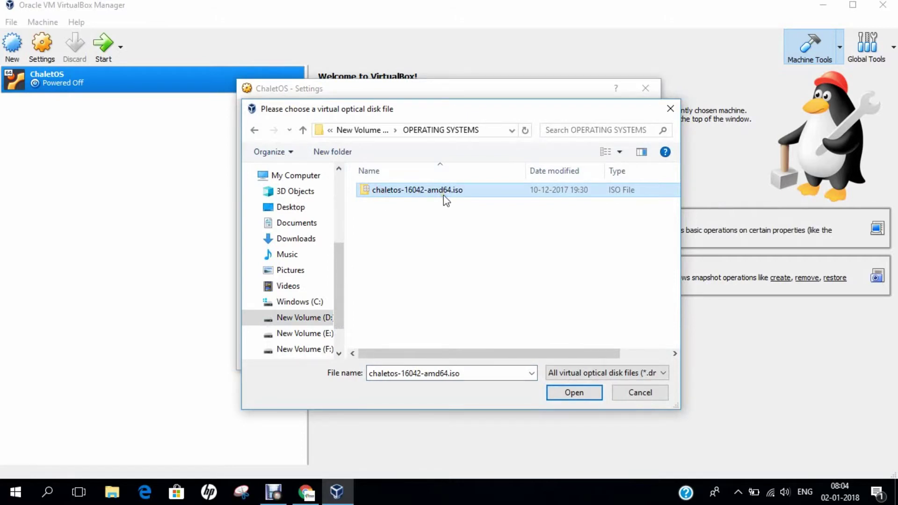
# Check the file size of chaletos-16042-amd64.iso in its properties.
pyautogui.rightClick(415, 193)
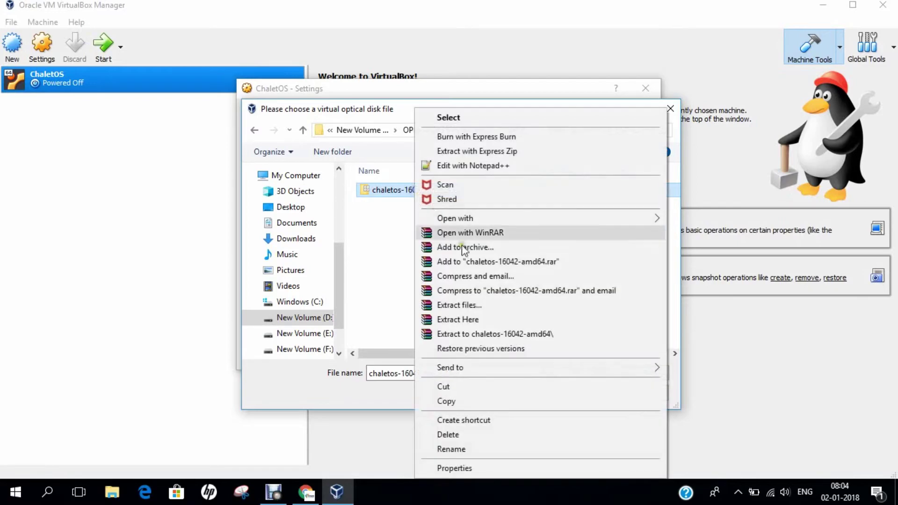
pyautogui.click(470, 469)
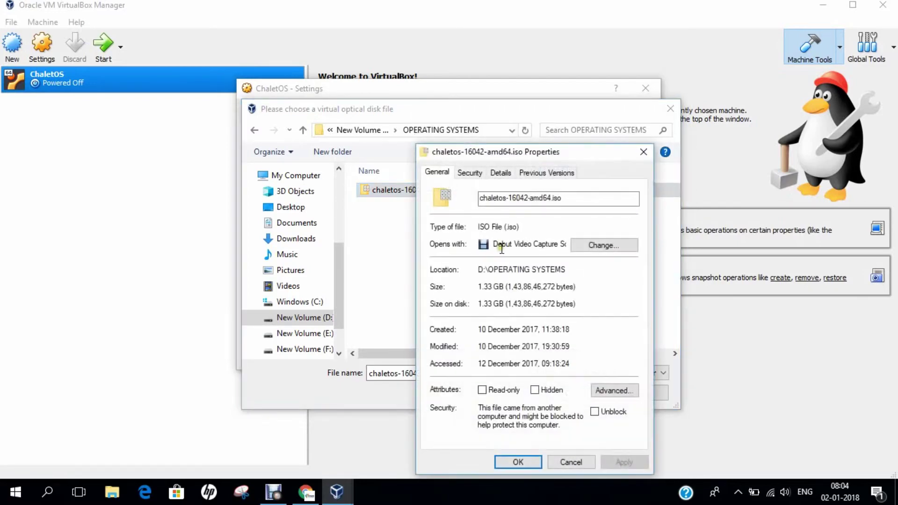
pyautogui.moveTo(477, 287); pyautogui.dragTo(502, 290)
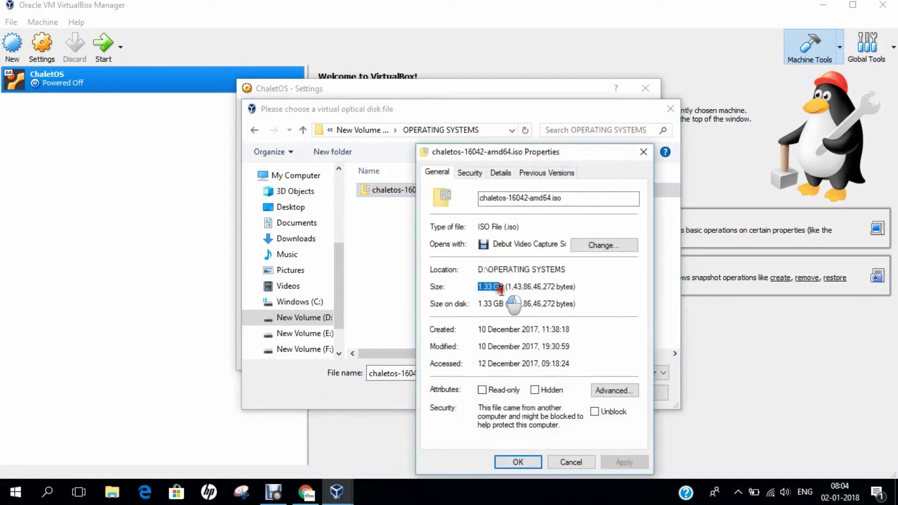
pyautogui.click(517, 461)
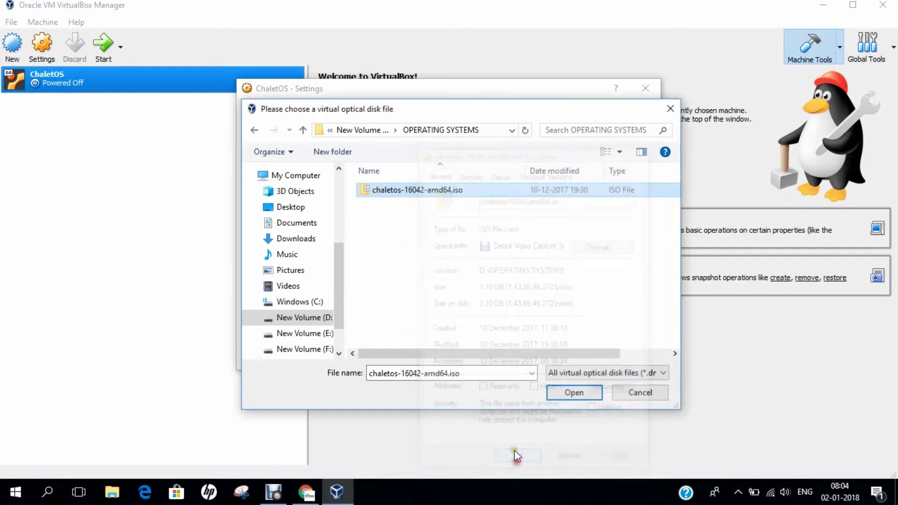
# Attach chaletos-16042-amd64.iso to the optical drive and save the machine's settings.
pyautogui.click(562, 394)
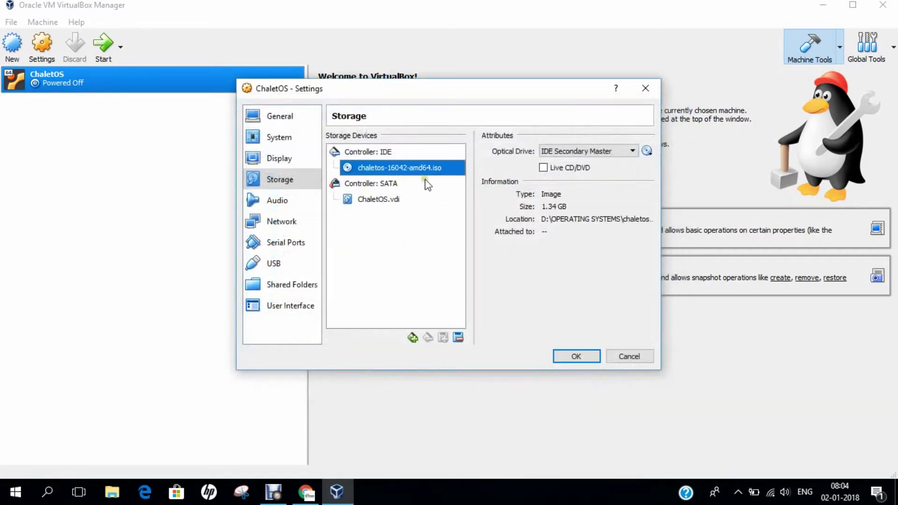
pyautogui.click(573, 361)
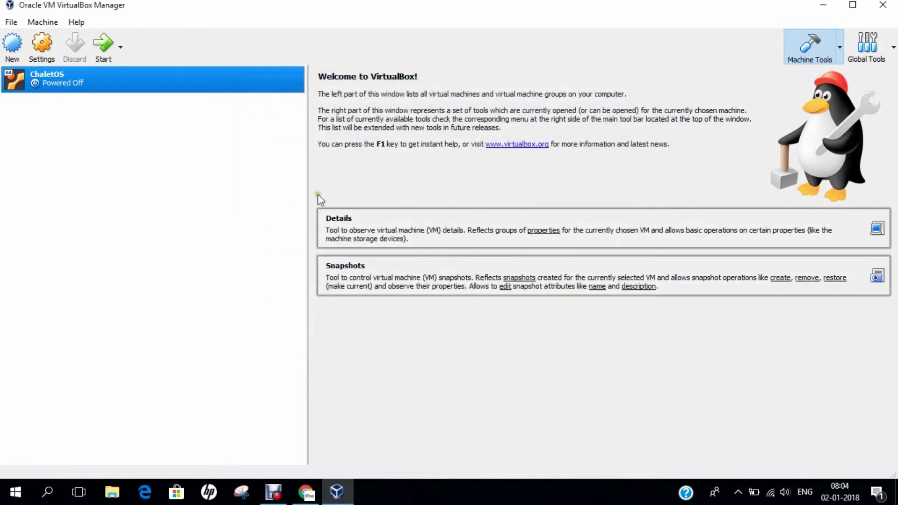
# Start the ChaletOS machine, dismiss the keyboard capture notice and show it in full-screen mode.
pyautogui.click(99, 55)
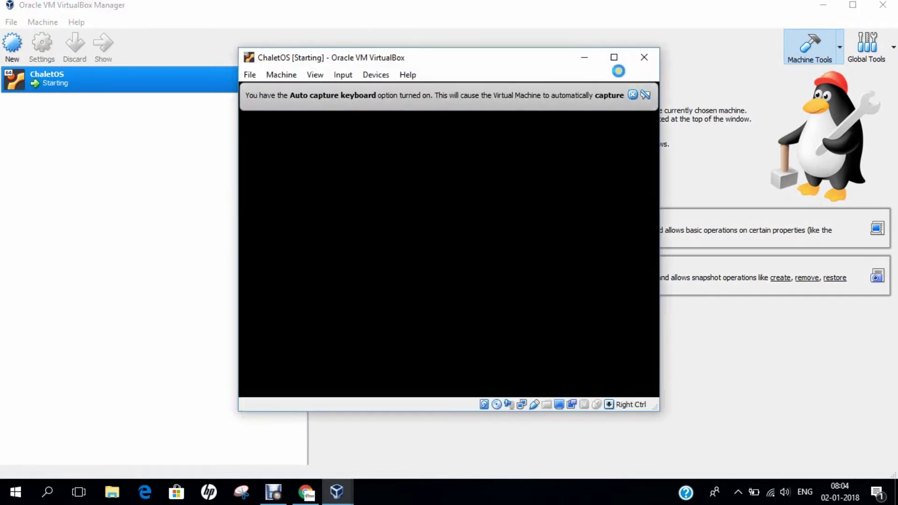
pyautogui.click(633, 95)
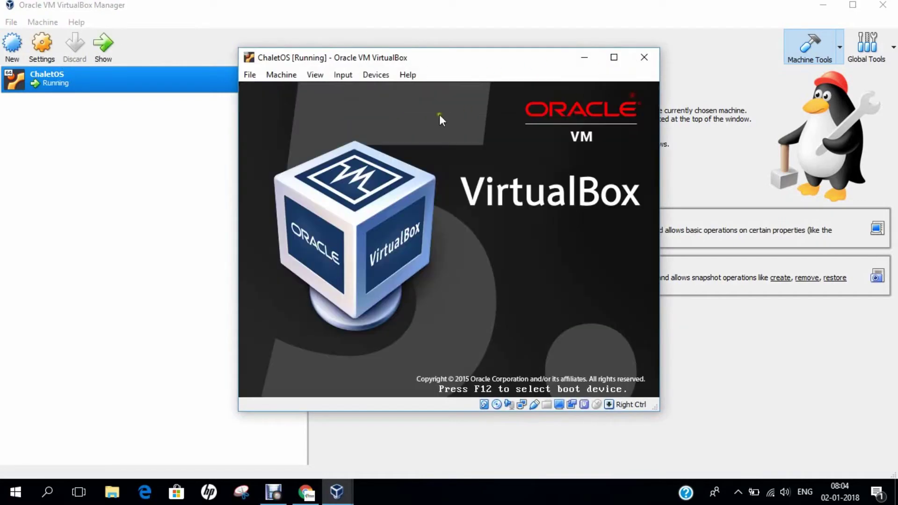
pyautogui.click(315, 75)
pyautogui.click(324, 92)
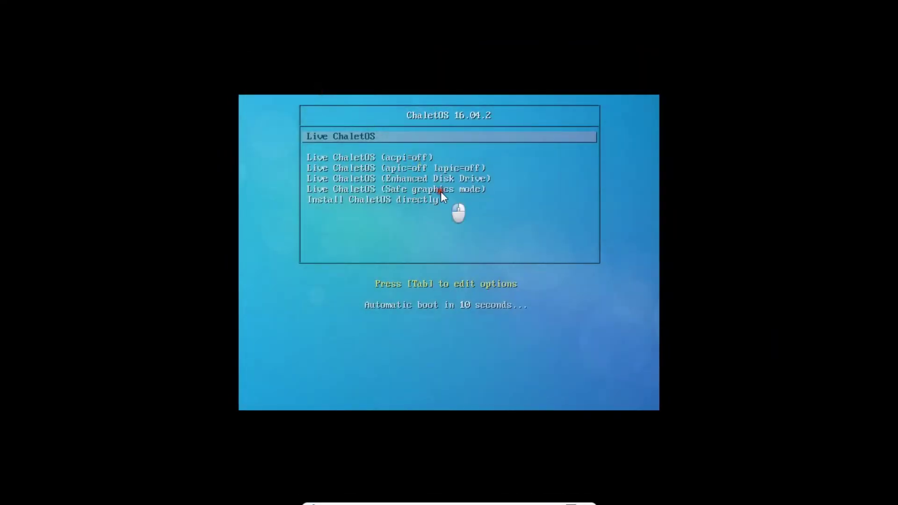
# Go through the boot menu entries down to Install ChaletOS directly and return to Live ChaletOS.
pyautogui.press('Down')
pyautogui.press('Down')
pyautogui.press('Down')
pyautogui.press('Down')
pyautogui.press('Down')
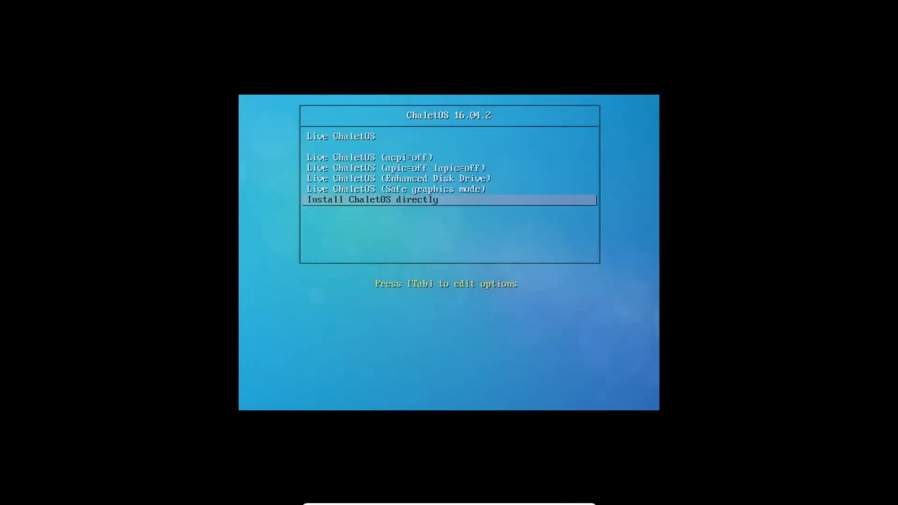
pyautogui.press('Up')
pyautogui.press('Up')
pyautogui.press('Up')
pyautogui.press('Up')
pyautogui.press('Up')
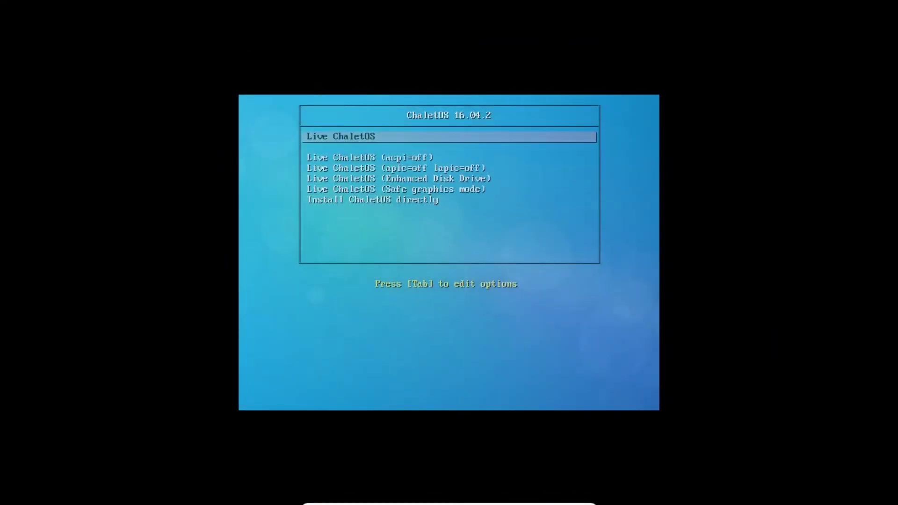
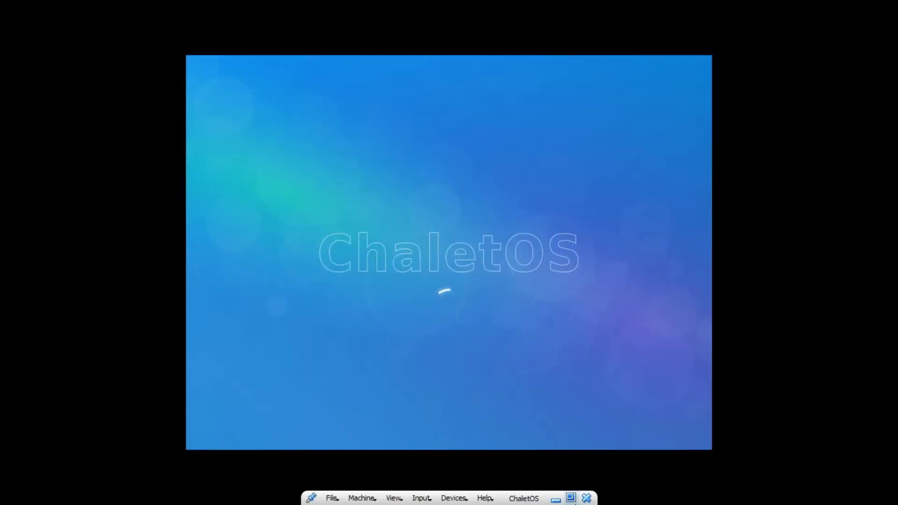
# Leave full-screen mode, restart from the installation-medium prompt and boot the ChaletOS 16.04.2 GNU/Linux entry.
pyautogui.click(572, 499)
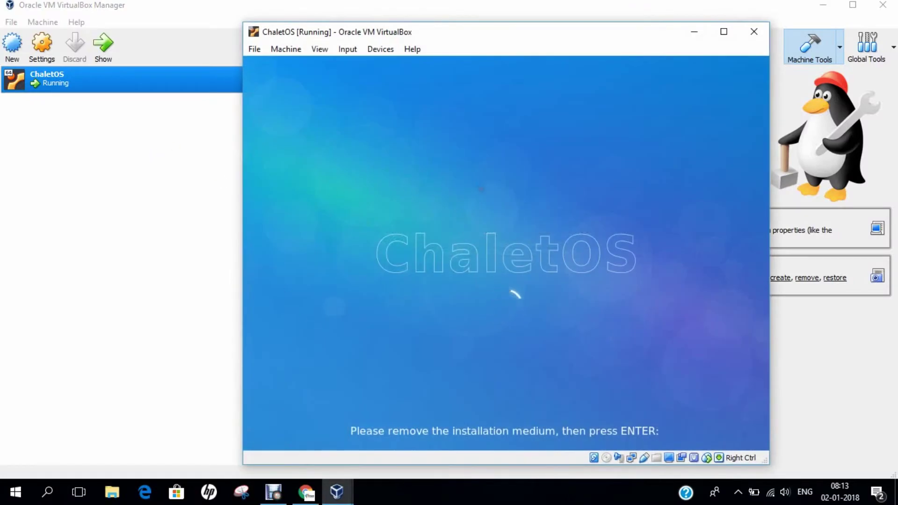
pyautogui.press('Return')
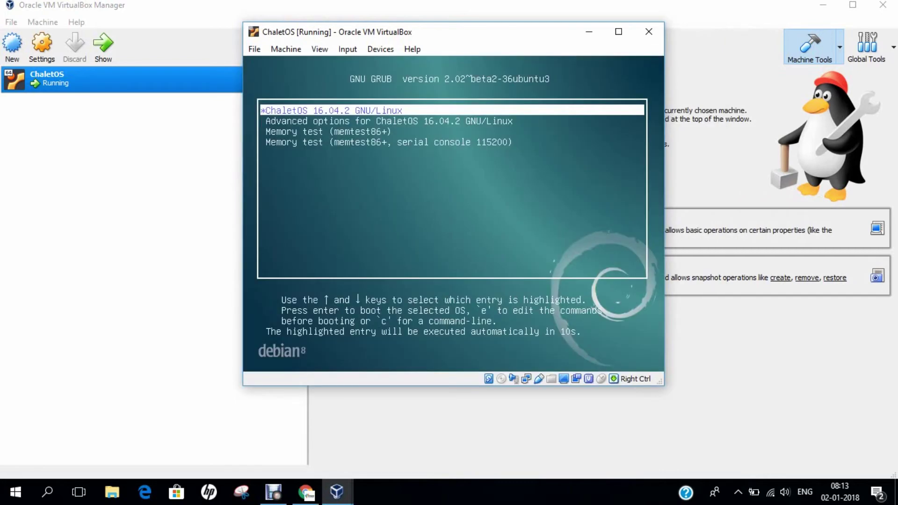
pyautogui.press('Down')
pyautogui.press('Up')
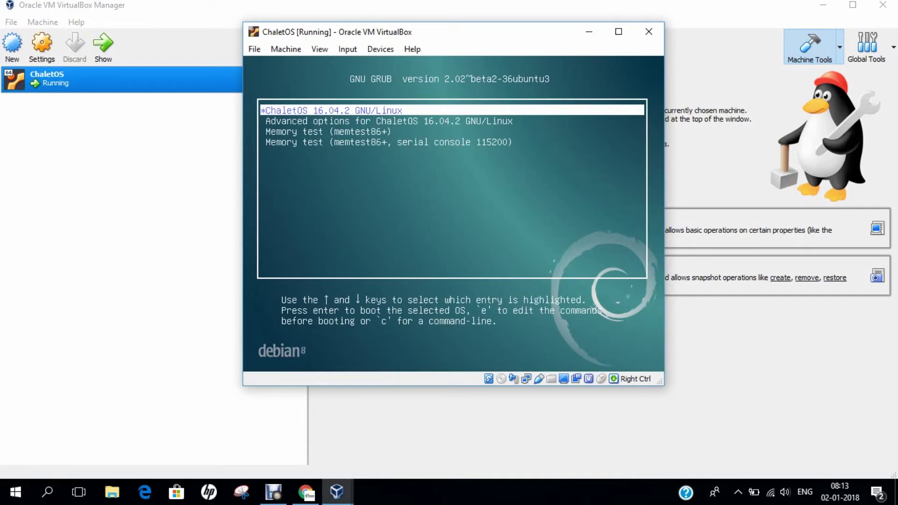
pyautogui.press('Return')
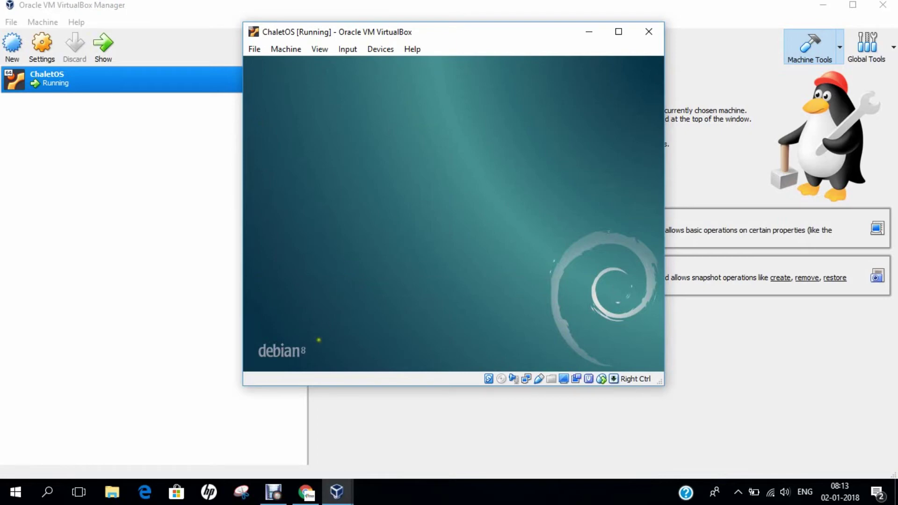
# Show the running machine in full-screen mode and log in to ChaletOS with the account password.
pyautogui.click(824, 4)
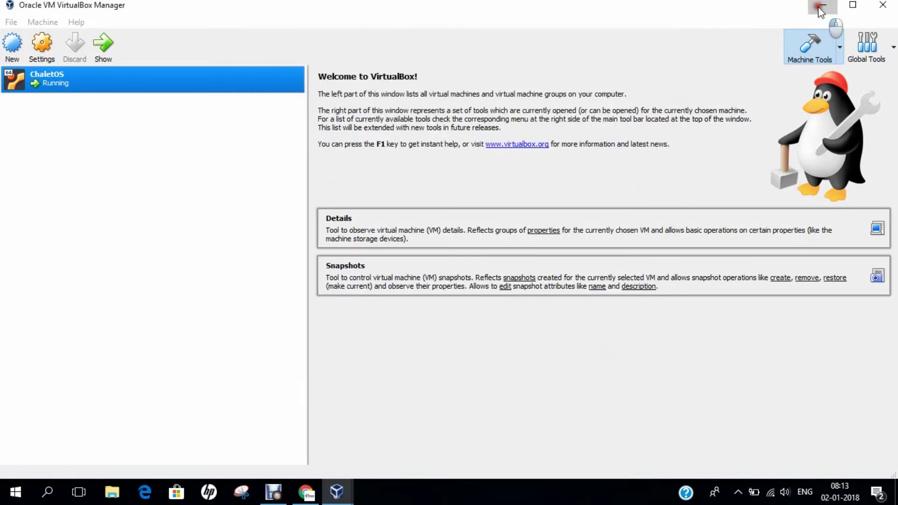
pyautogui.click(317, 50)
pyautogui.click(318, 64)
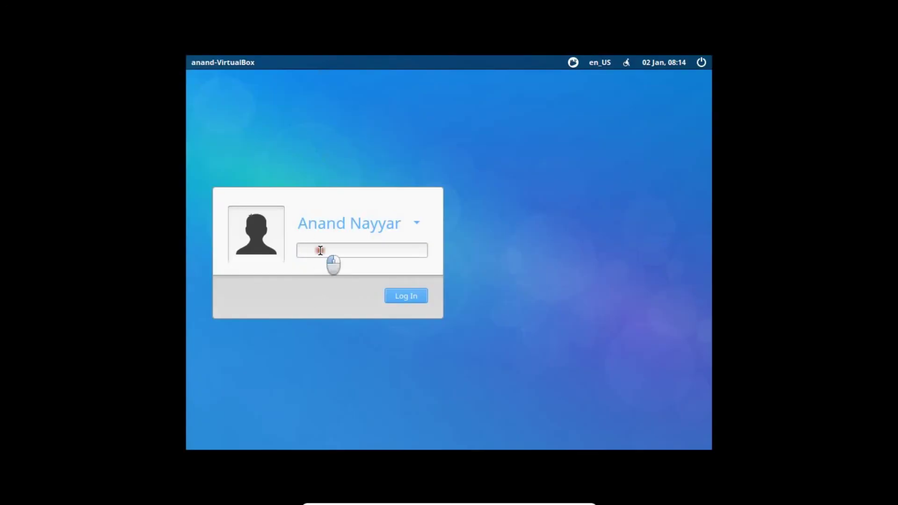
pyautogui.write('****')
pyautogui.press('Return')
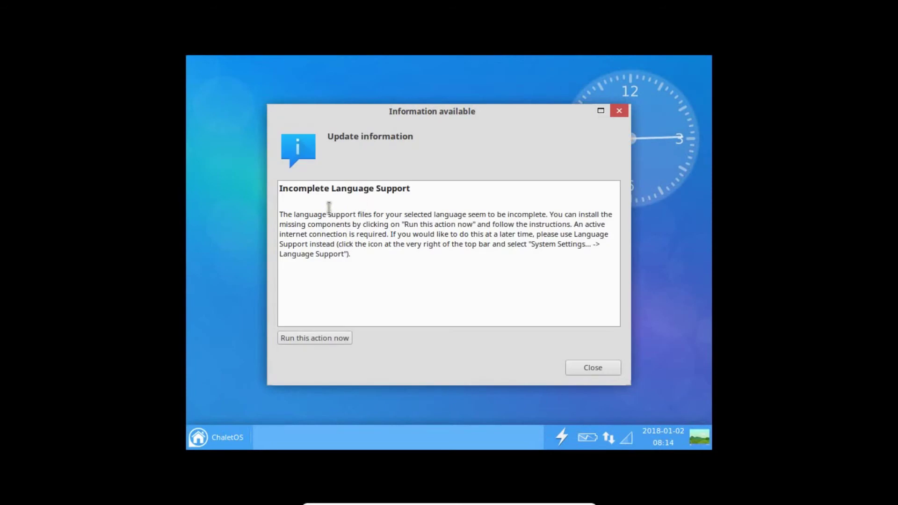
# Run the suggested action for the incomplete language support and reposition the Language Support window.
pyautogui.click(328, 338)
pyautogui.moveTo(347, 64); pyautogui.dragTo(378, 76)
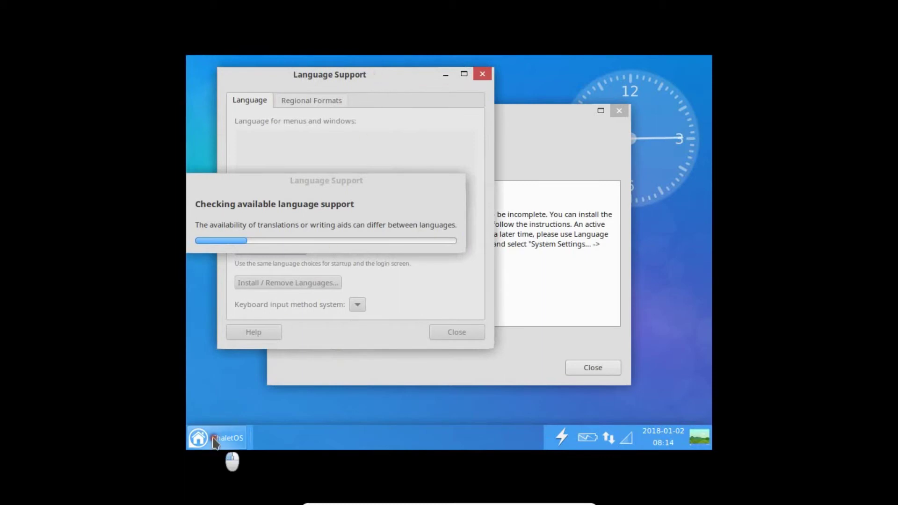
# Launch the Display settings from the Settings category of the ChaletOS applications.
pyautogui.click(237, 435)
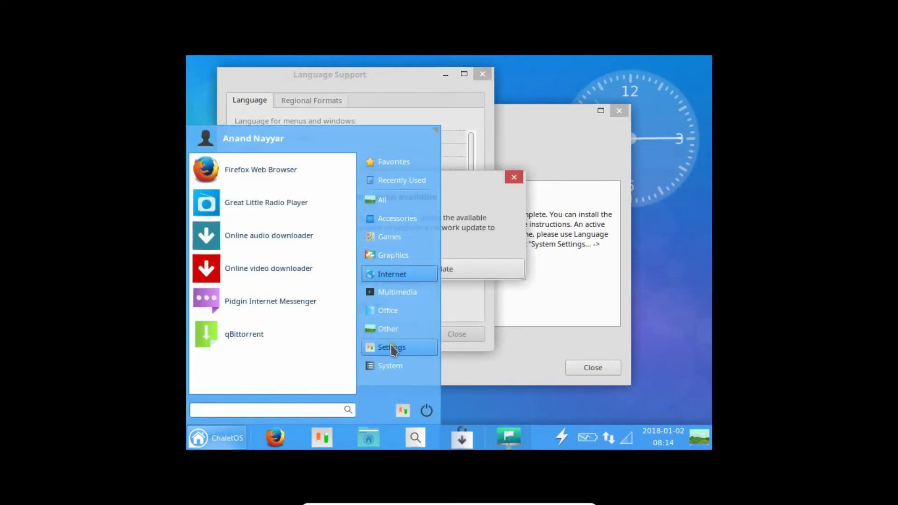
pyautogui.moveTo(393, 349)
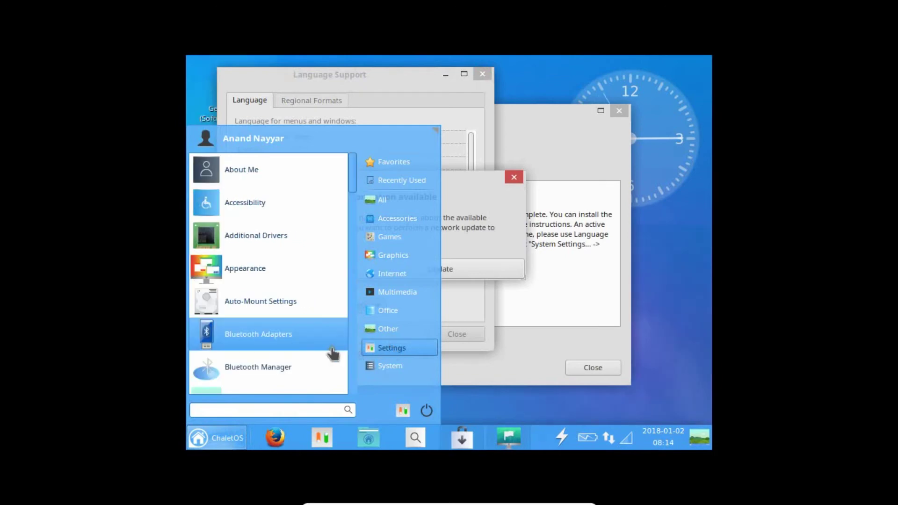
pyautogui.scroll(-1, 290, 308)
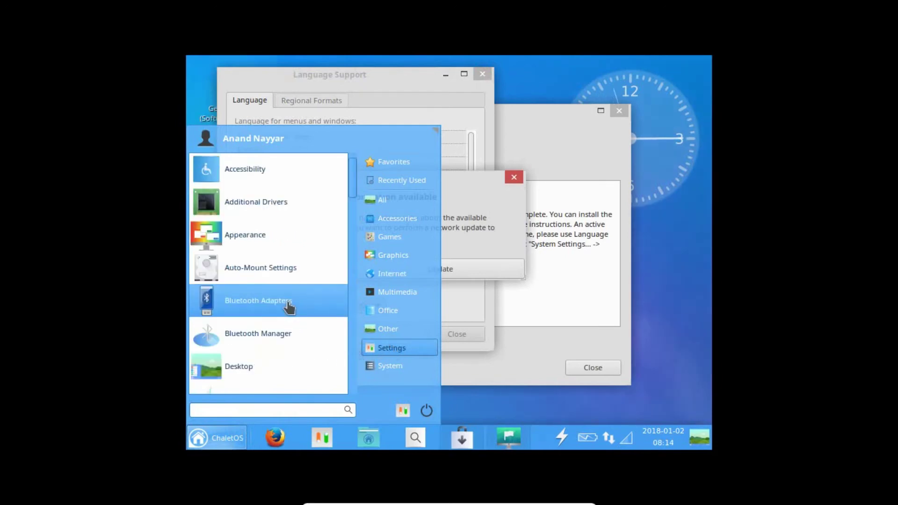
pyautogui.scroll(-5, 290, 307)
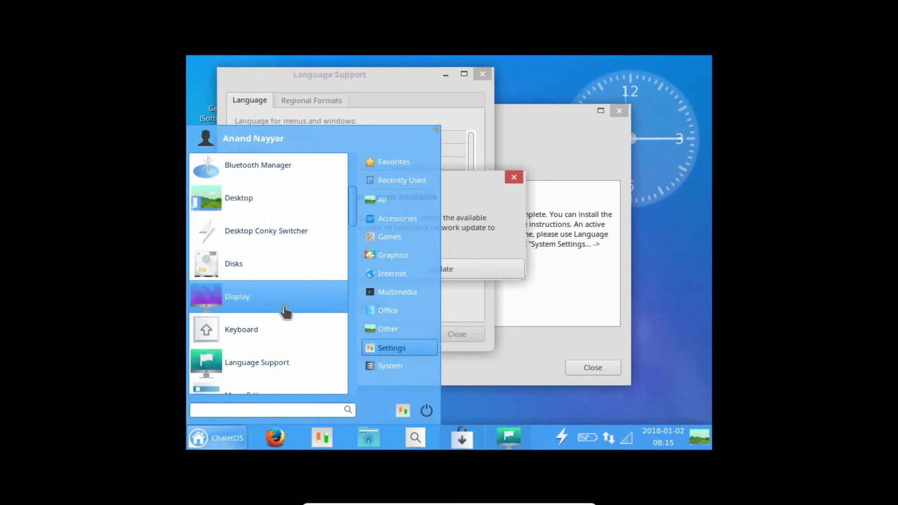
pyautogui.click(249, 300)
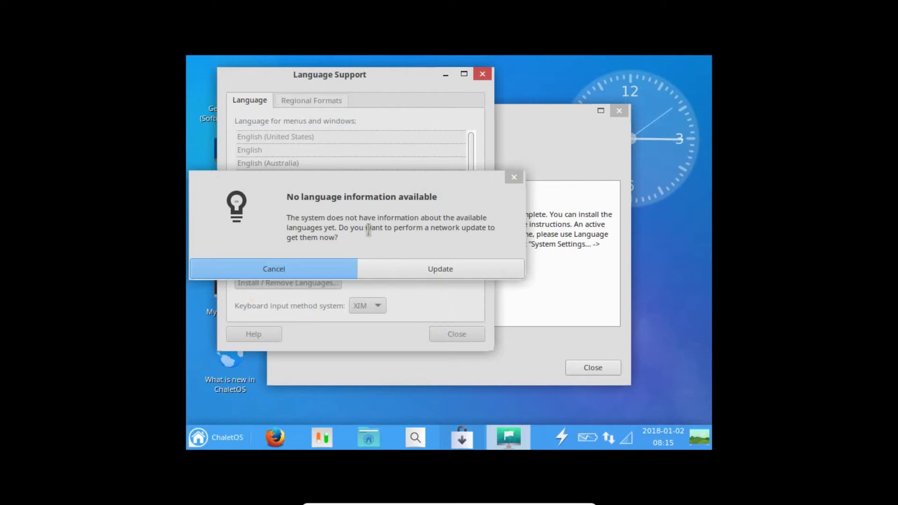
# Start the network update for the missing language information, expand its download details and bring the Update information window forward.
pyautogui.click(425, 276)
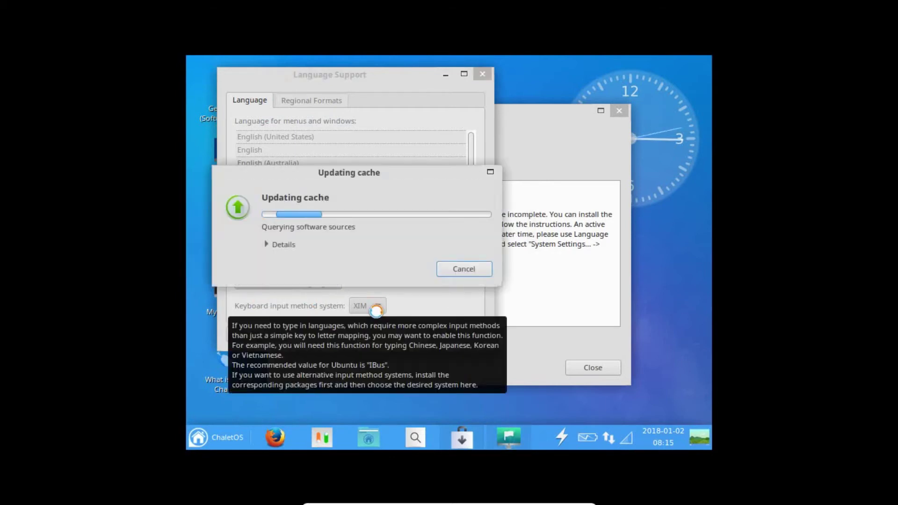
pyautogui.click(508, 442)
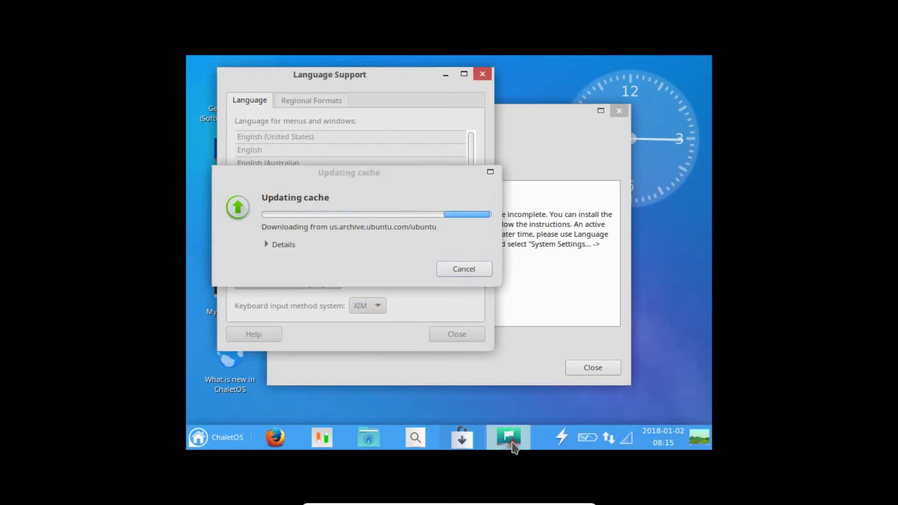
pyautogui.click(274, 244)
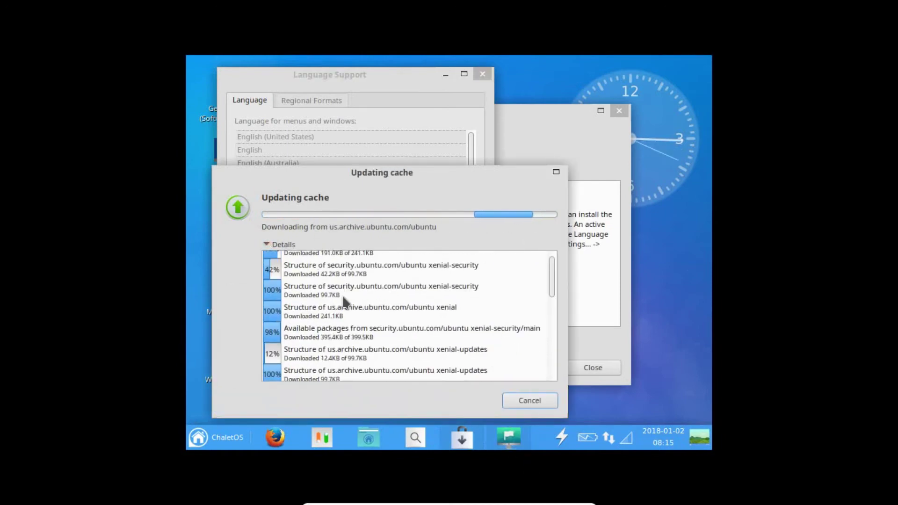
pyautogui.click(624, 313)
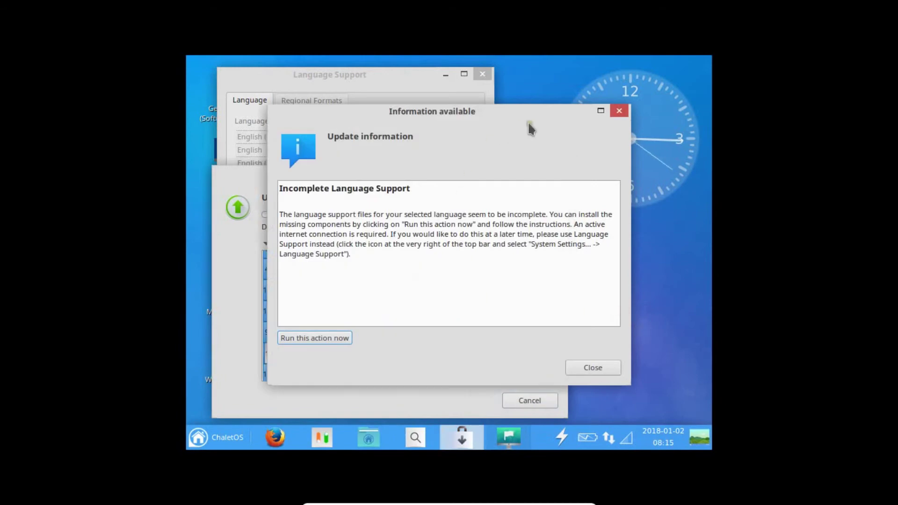
# Bring the Updating cache window forward and move the overlapping update and Language Support windows away from the desktop icons.
pyautogui.click(230, 178)
pyautogui.moveTo(307, 179); pyautogui.dragTo(308, 130)
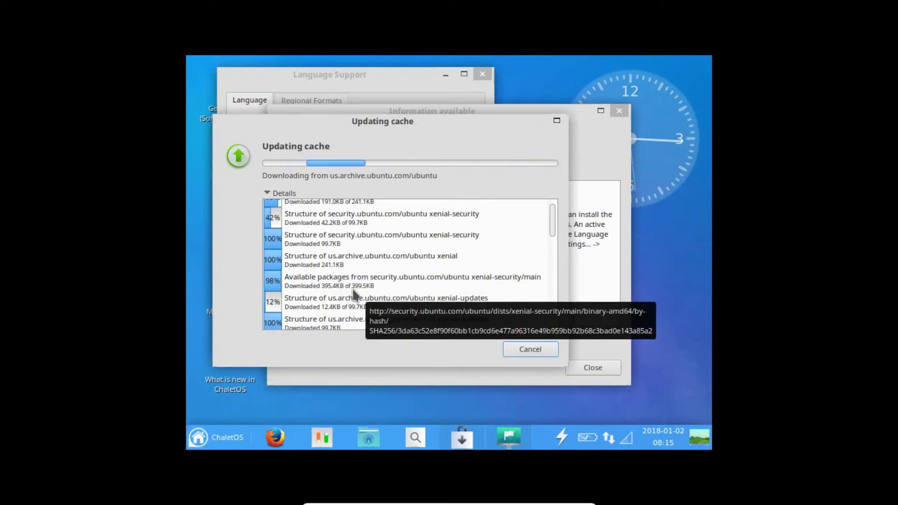
pyautogui.scroll(1, 356, 295)
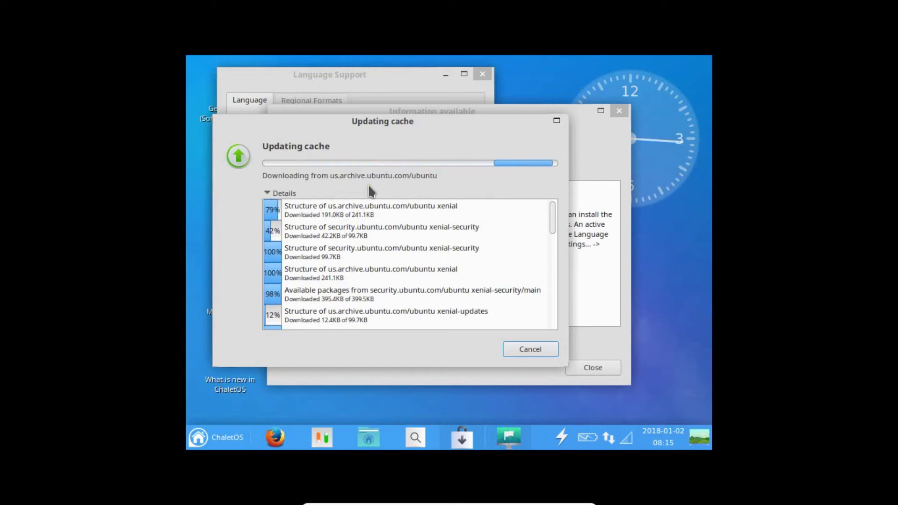
pyautogui.moveTo(296, 134); pyautogui.dragTo(375, 137)
pyautogui.moveTo(307, 112); pyautogui.dragTo(346, 114)
pyautogui.moveTo(323, 77); pyautogui.dragTo(391, 92)
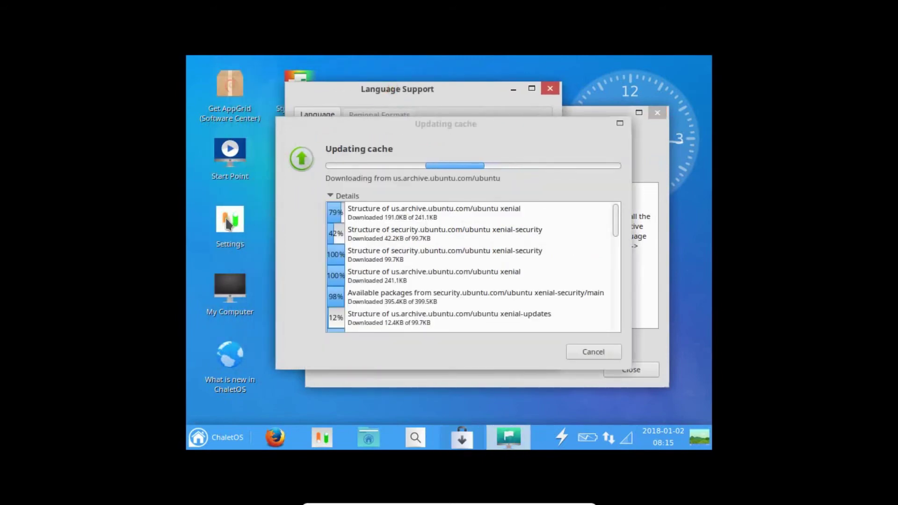
# Launch the Display settings from the Hardware section of the desktop Settings window and close Settings.
pyautogui.doubleClick(228, 223)
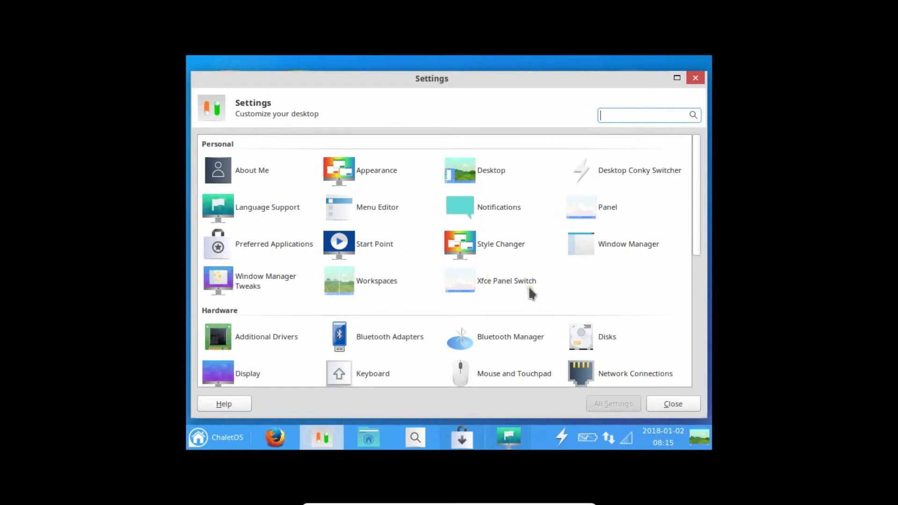
pyautogui.scroll(-5, 535, 293)
pyautogui.scroll(-1, 532, 294)
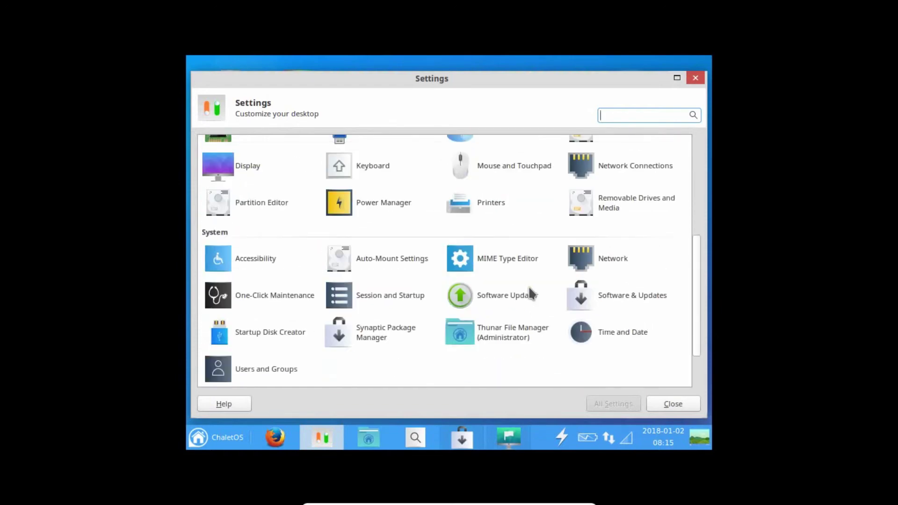
pyautogui.scroll(-1, 532, 293)
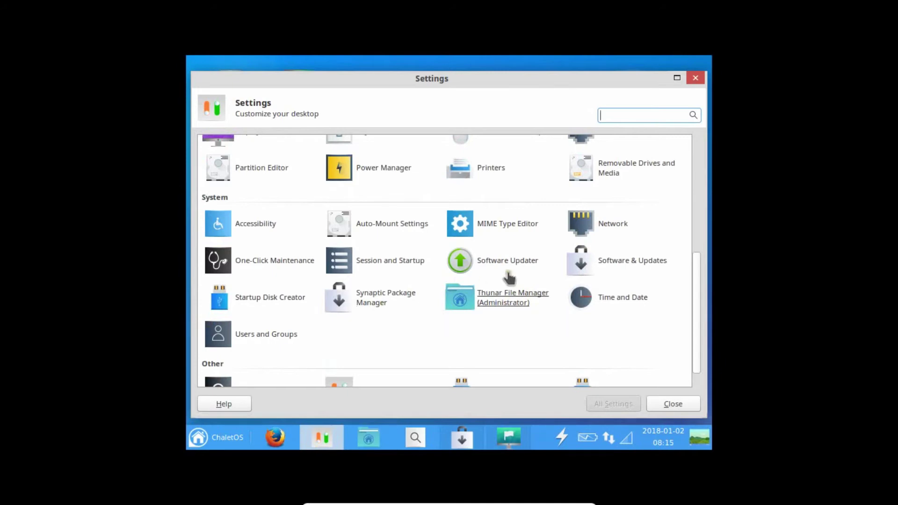
pyautogui.scroll(3, 513, 276)
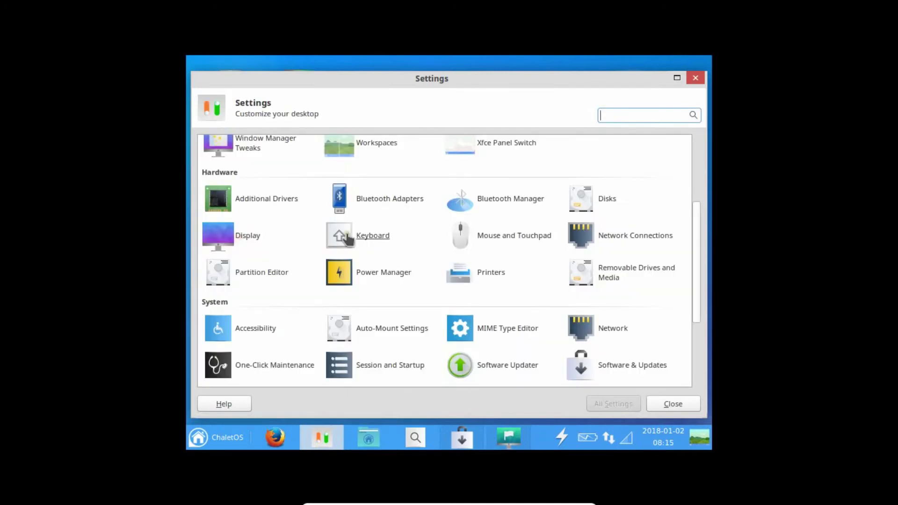
pyautogui.click(245, 239)
pyautogui.click(695, 82)
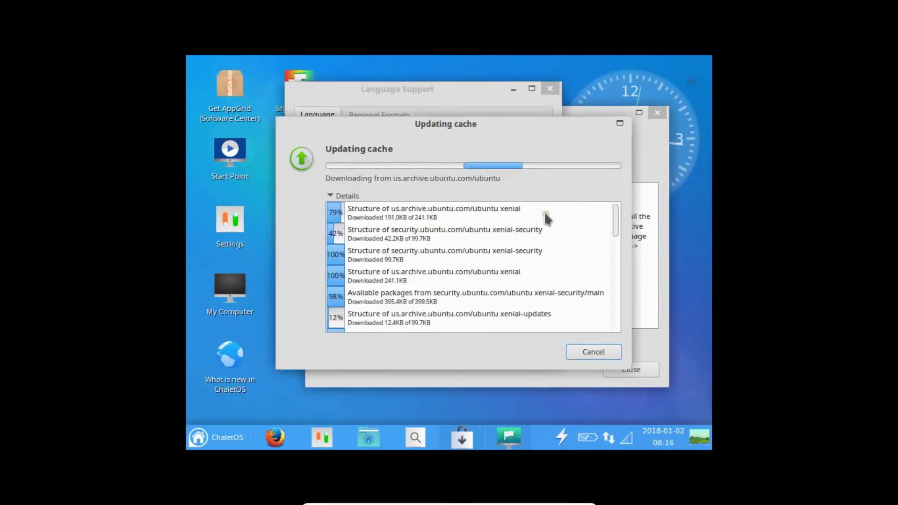
# Browse the application categories of the ChaletOS menu and dismiss it.
pyautogui.click(202, 438)
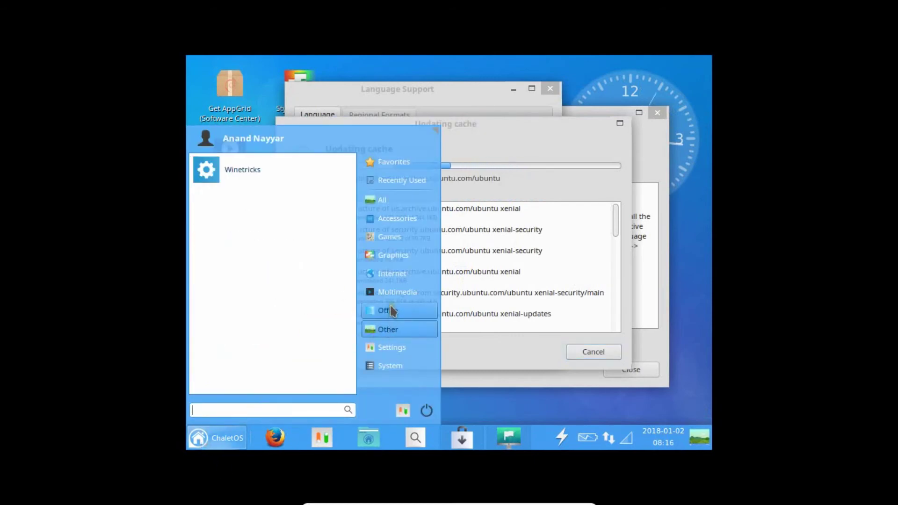
pyautogui.moveTo(397, 275)
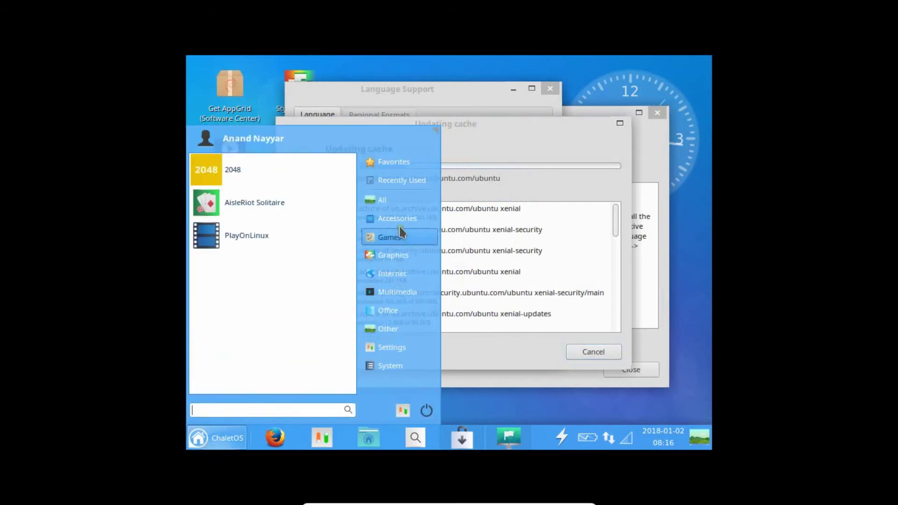
pyautogui.moveTo(400, 221)
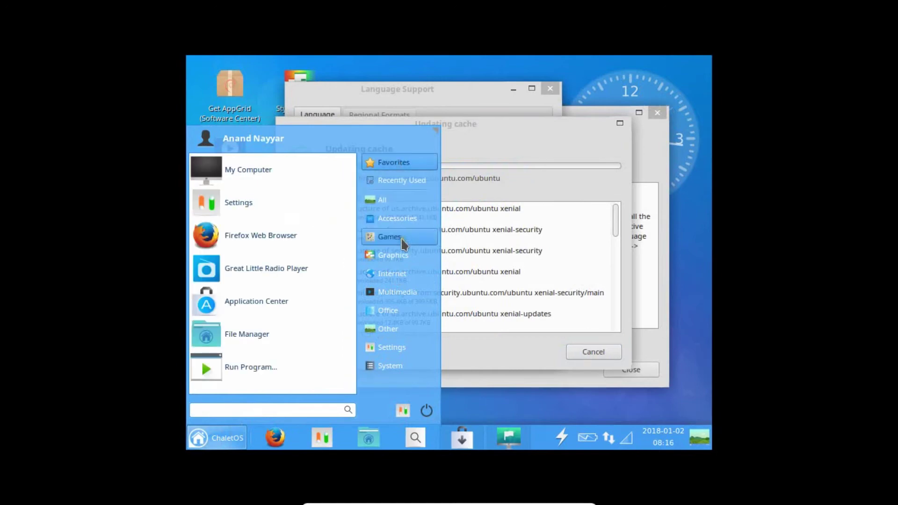
pyautogui.click(532, 126)
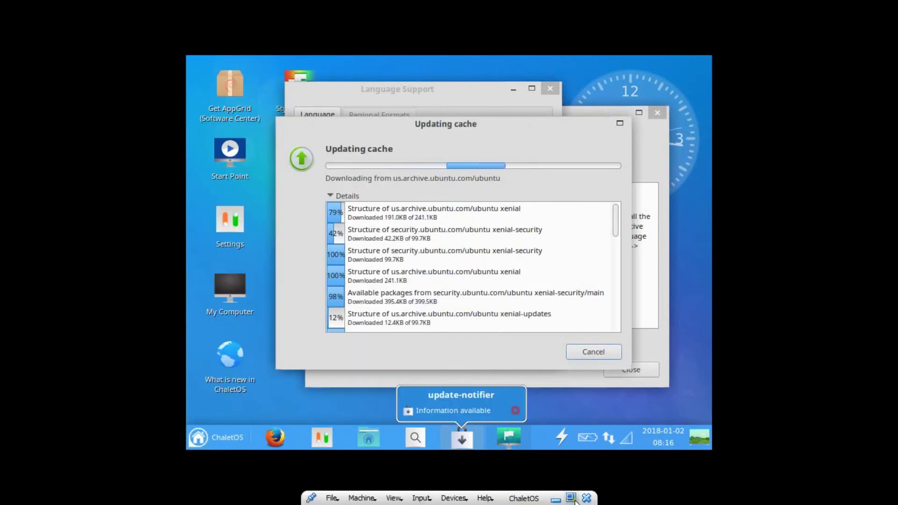
# Take the running machine out of full-screen mode and return it to full screen.
pyautogui.click(572, 498)
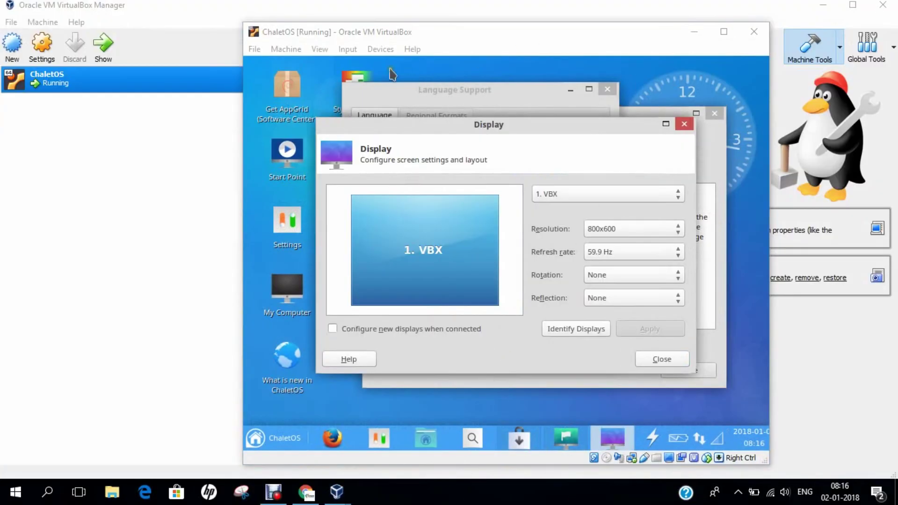
pyautogui.click(322, 49)
pyautogui.click(328, 62)
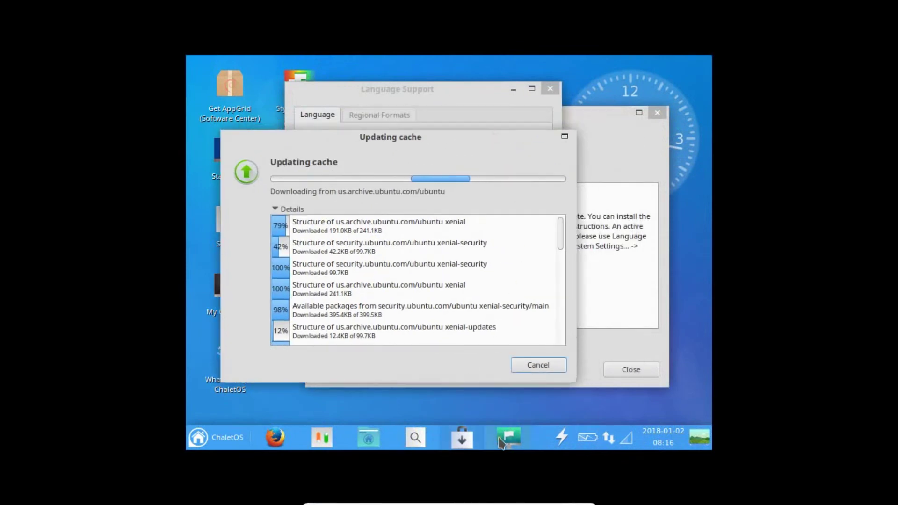
# Switch to the Update information window and open the home folder in the File Manager.
pyautogui.hotkey('alt', 'Tab')
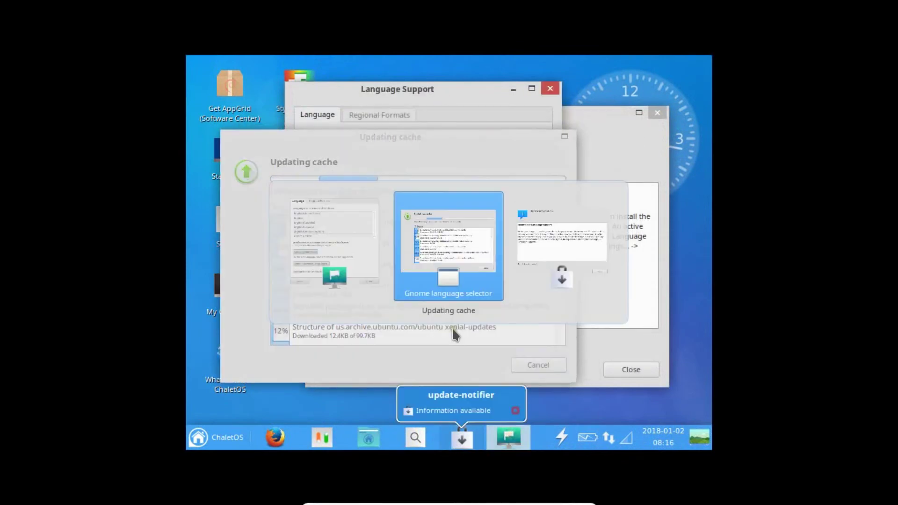
pyautogui.hotkey('alt', 'Tab')
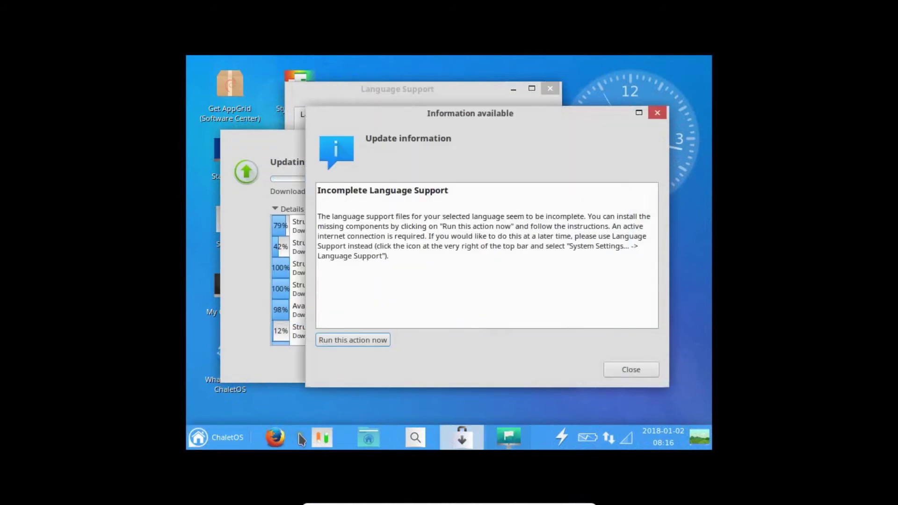
pyautogui.click(369, 438)
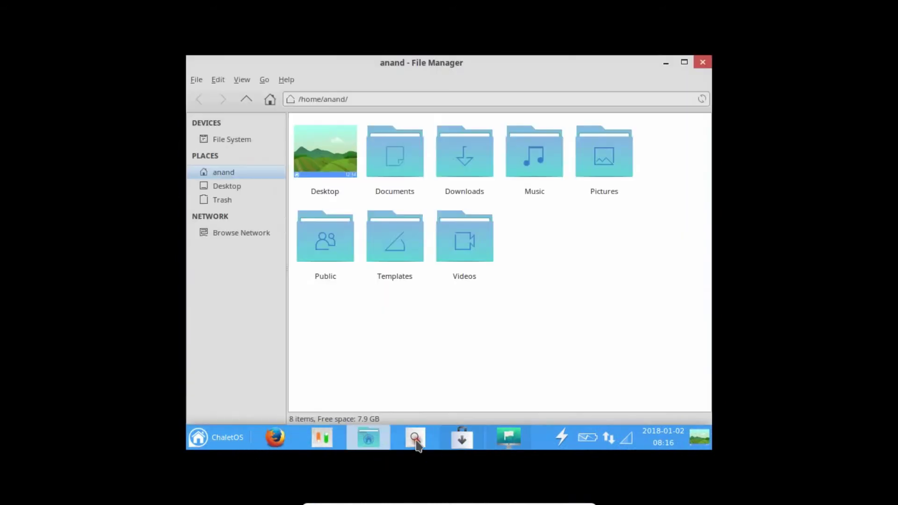
# Bring the Language Support windows back to the front and collapse the download details of the cache update.
pyautogui.click(463, 439)
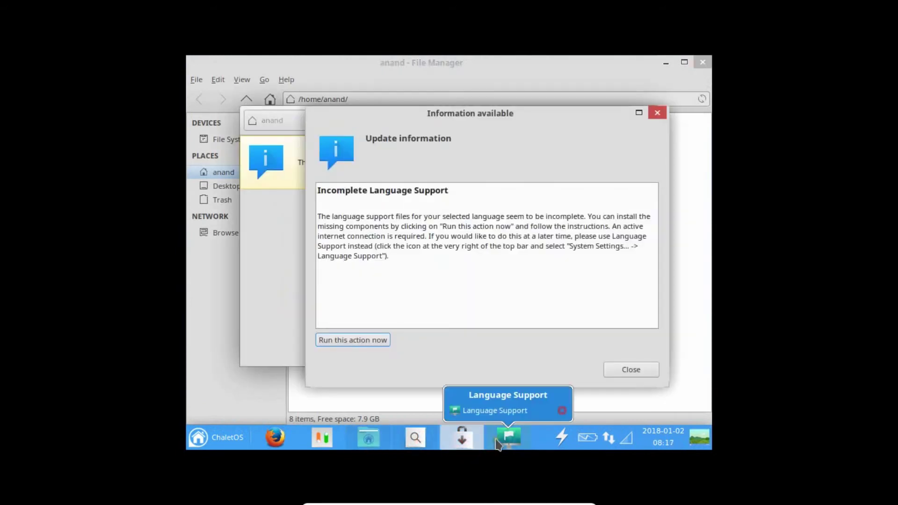
pyautogui.click(492, 412)
pyautogui.click(281, 211)
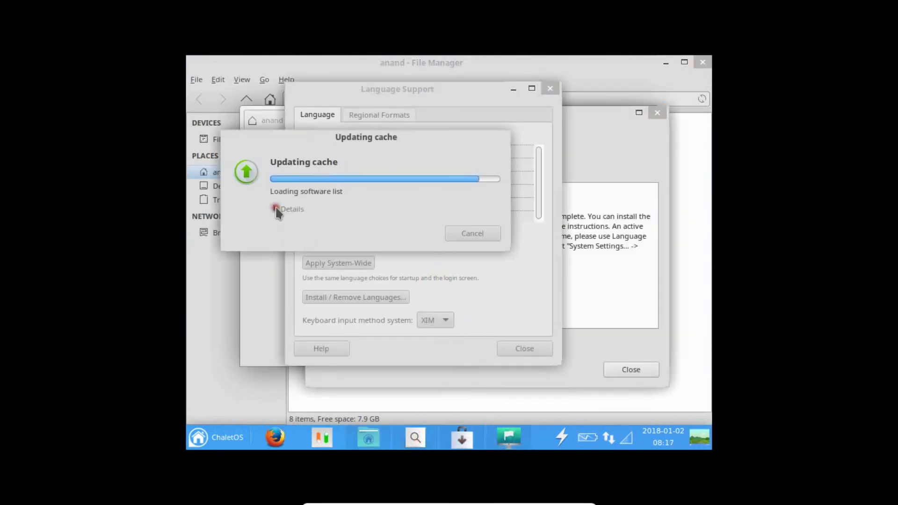
pyautogui.click(275, 210)
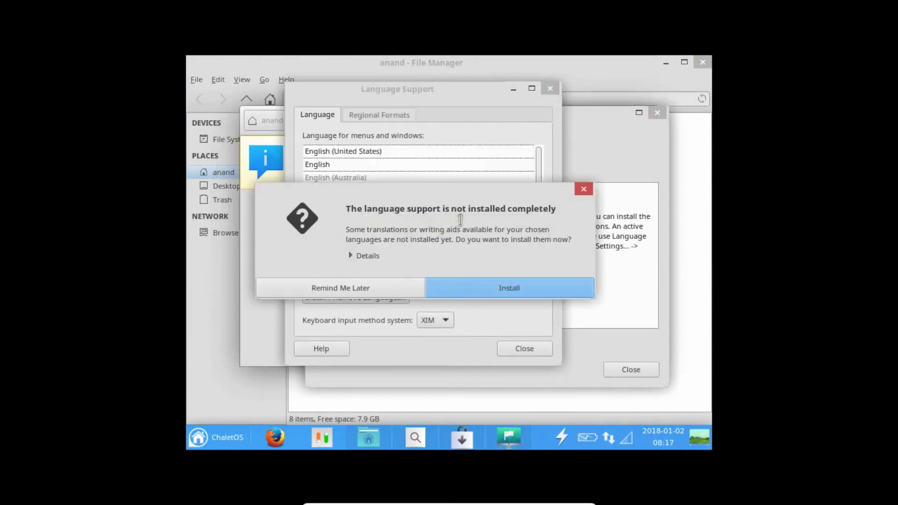
# Install the missing language support, authenticate with the account password and toggle the details of the changes being applied.
pyautogui.click(478, 288)
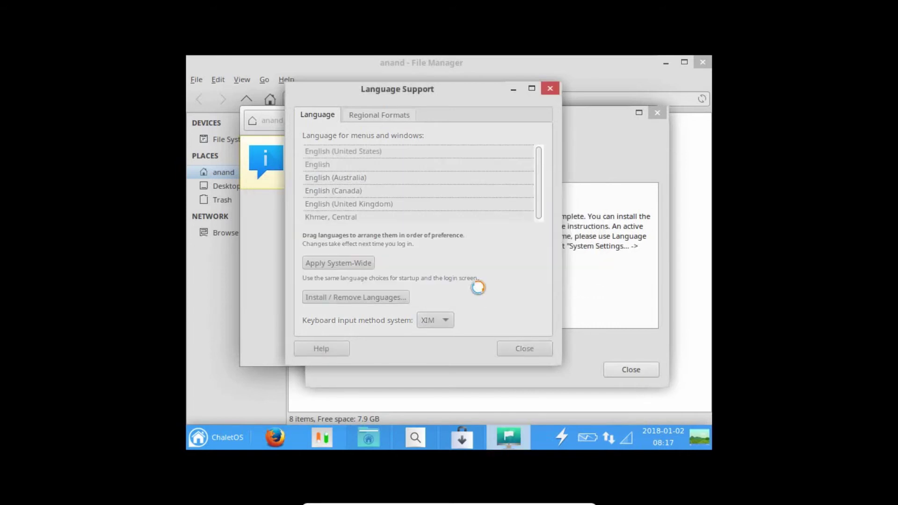
pyautogui.write('******')
pyautogui.press('Return')
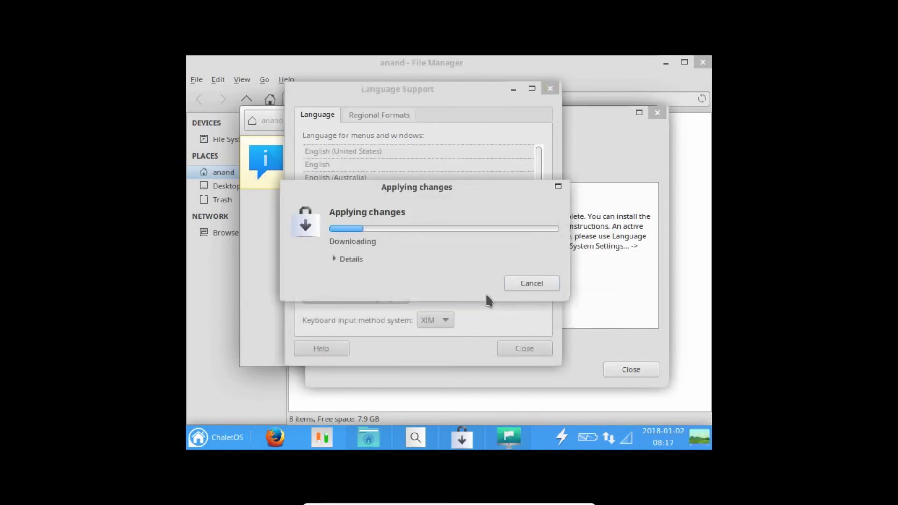
pyautogui.click(339, 260)
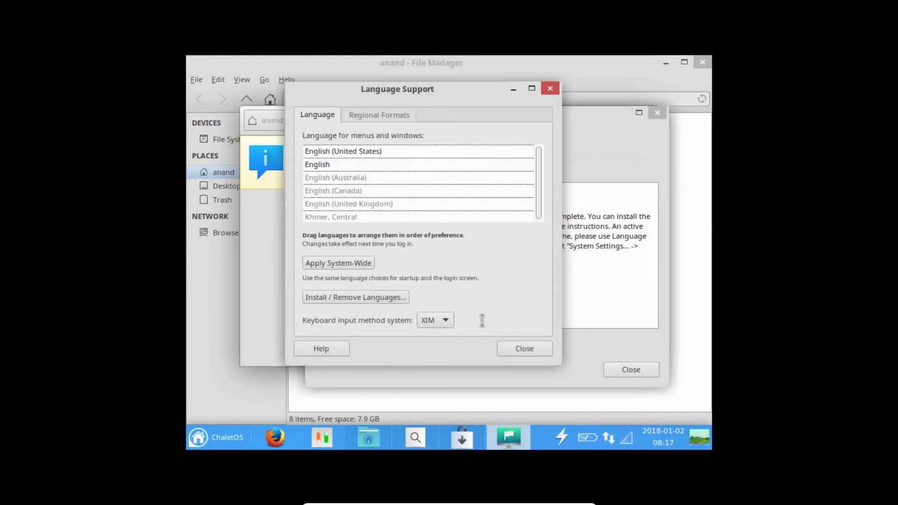
# Close the Language Support, Update information, file search and File Manager windows to clear the desktop.
pyautogui.click(526, 351)
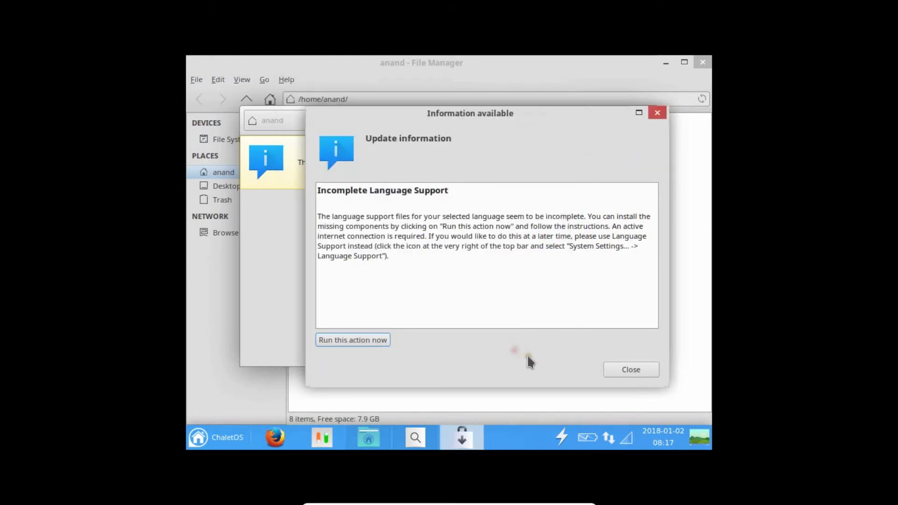
pyautogui.click(644, 372)
pyautogui.click(646, 120)
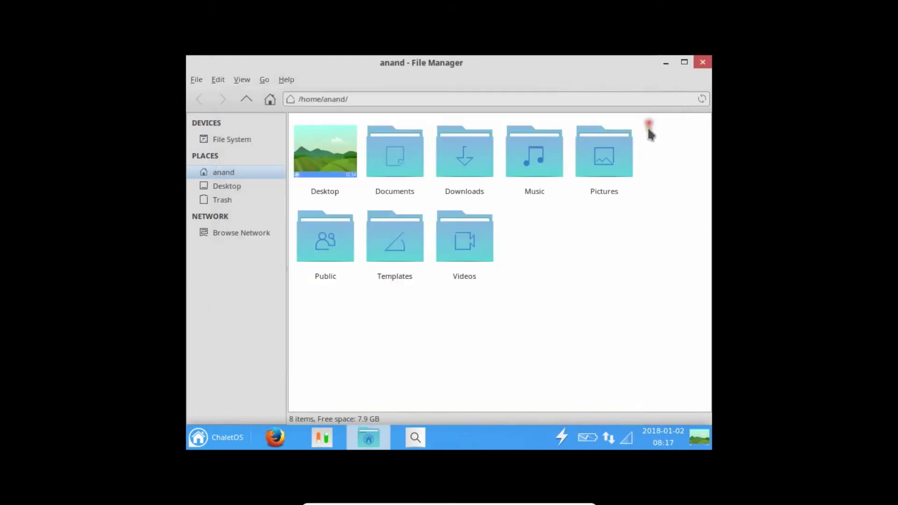
pyautogui.click(702, 62)
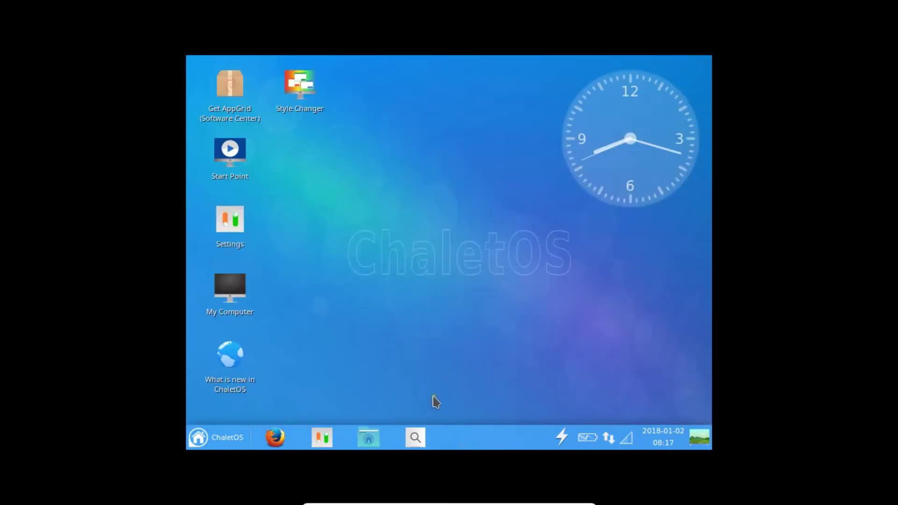
# Launch Display from the Settings category of the ChaletOS applications again.
pyautogui.click(242, 439)
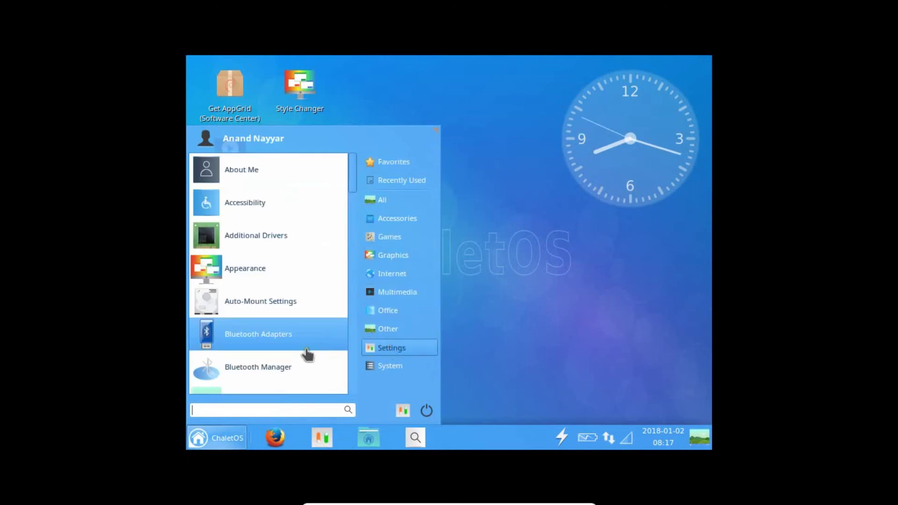
pyautogui.scroll(-2, 303, 356)
pyautogui.scroll(-3, 303, 355)
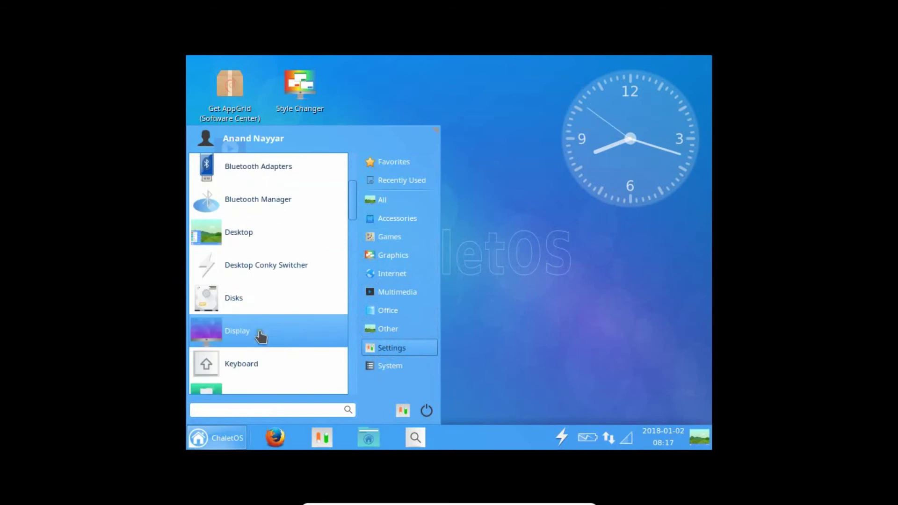
pyautogui.click(253, 330)
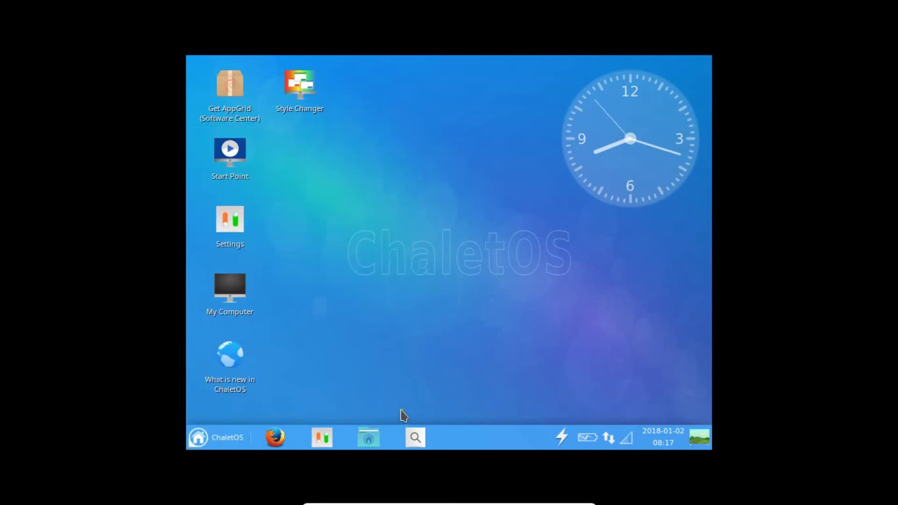
# Search the applications for "terminal", open Terminal Emulator and reposition its window.
pyautogui.click(222, 429)
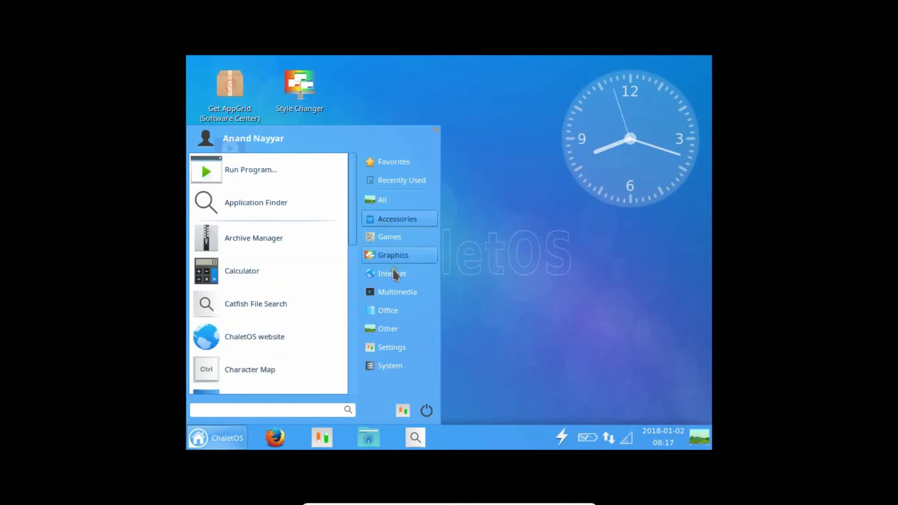
pyautogui.moveTo(394, 295)
pyautogui.write('term')
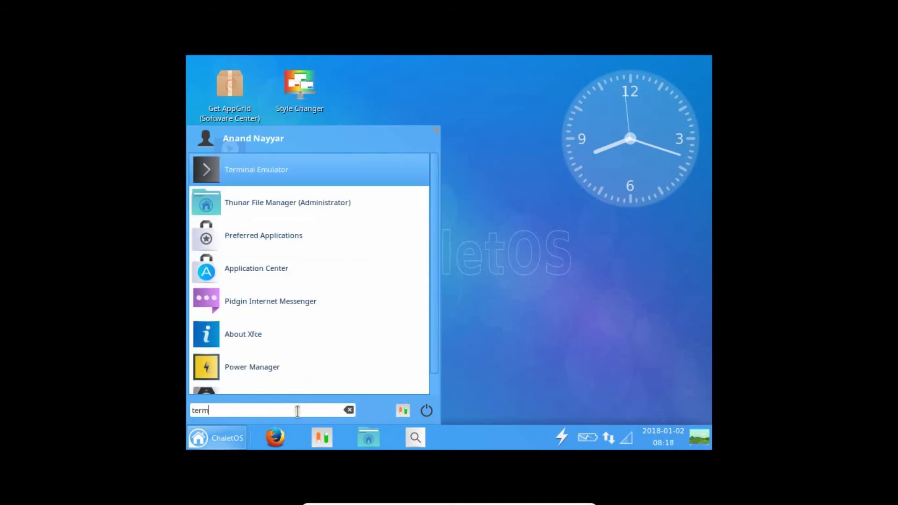
pyautogui.write('inal')
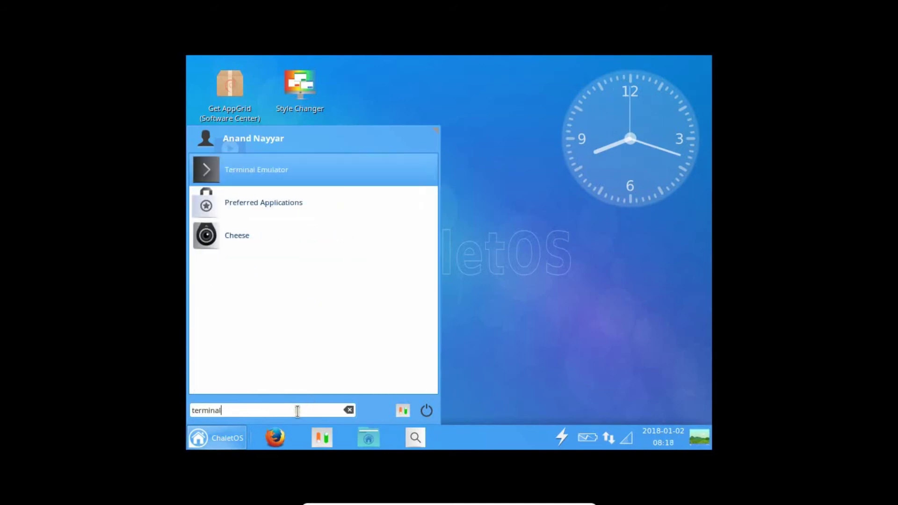
pyautogui.click(266, 177)
pyautogui.moveTo(376, 178); pyautogui.dragTo(446, 86)
# Set a new root password with sudo passwd, entering the account password and the new UNIX password twice.
pyautogui.write('sudo passwd')
pyautogui.press('Return')
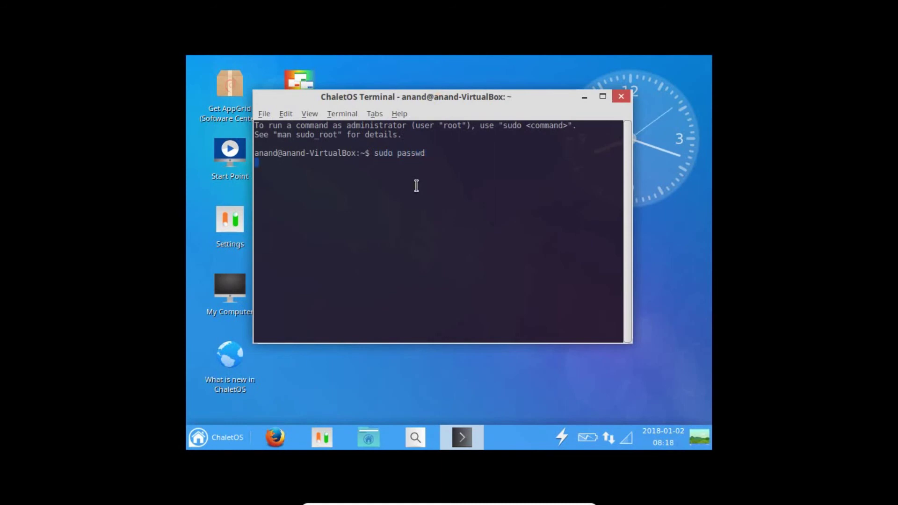
pyautogui.press('Return')
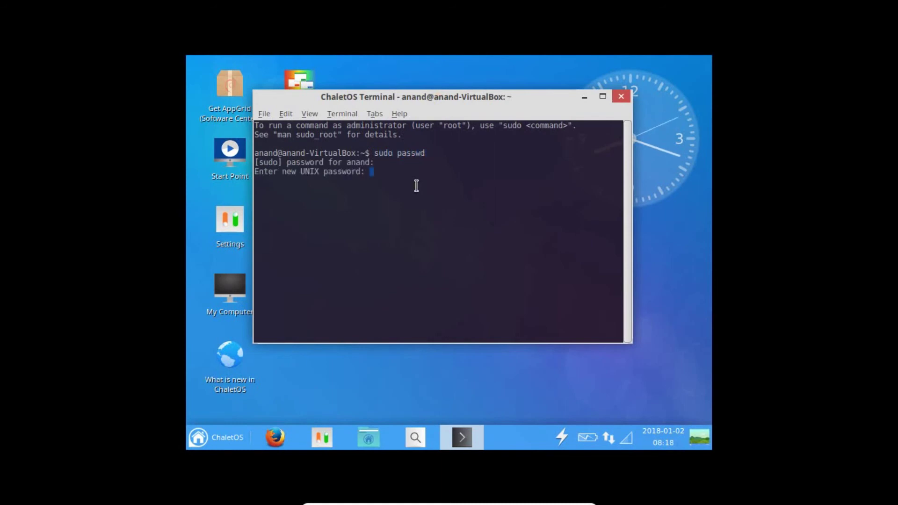
pyautogui.press('Return')
pyautogui.press('Return')
# Switch to the root account with su -, entering the root password, and clear the terminal.
pyautogui.write('su')
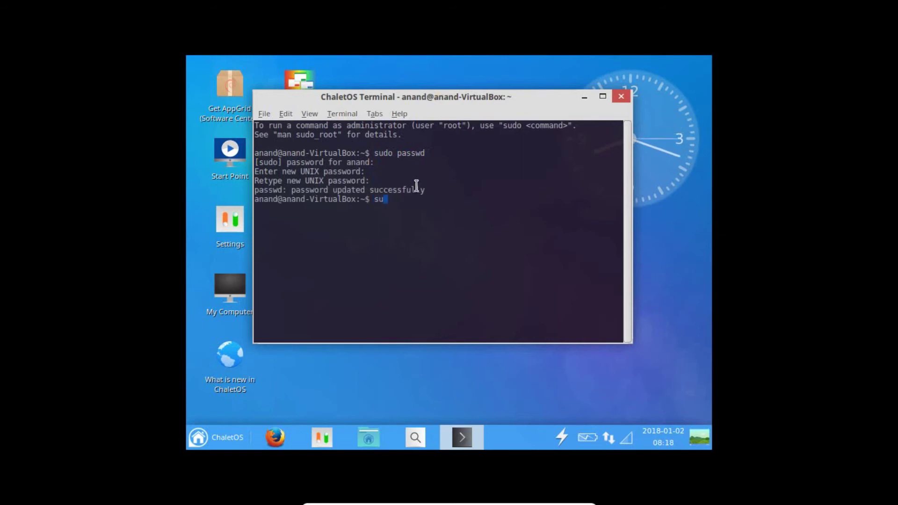
pyautogui.write(' -')
pyautogui.press('Return')
pyautogui.press('Return')
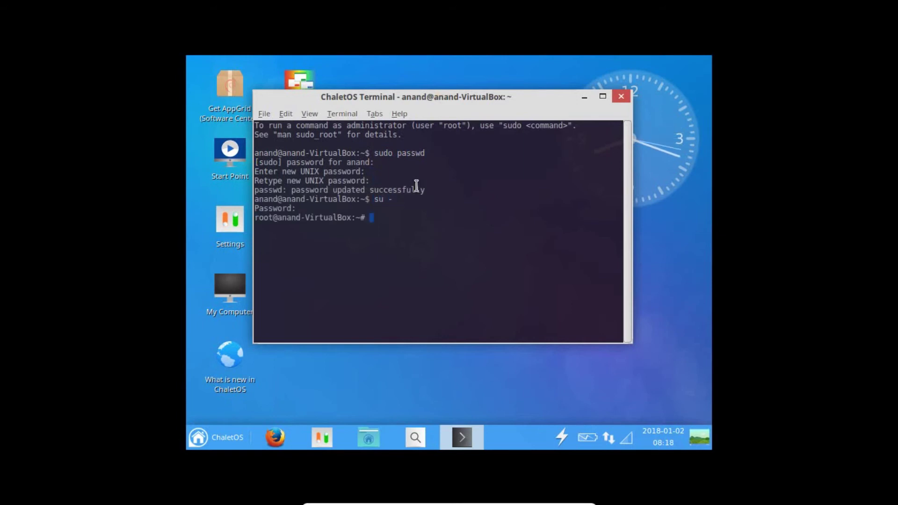
pyautogui.write('clear')
pyautogui.press('Return')
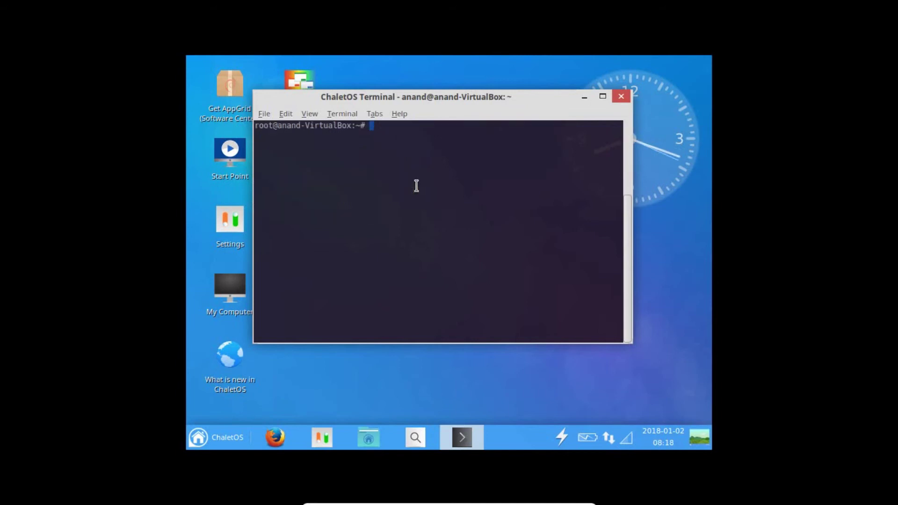
# Show the system and release details with hostnamectl and cat /etc/lsb-release.
pyautogui.write('hostnamectl')
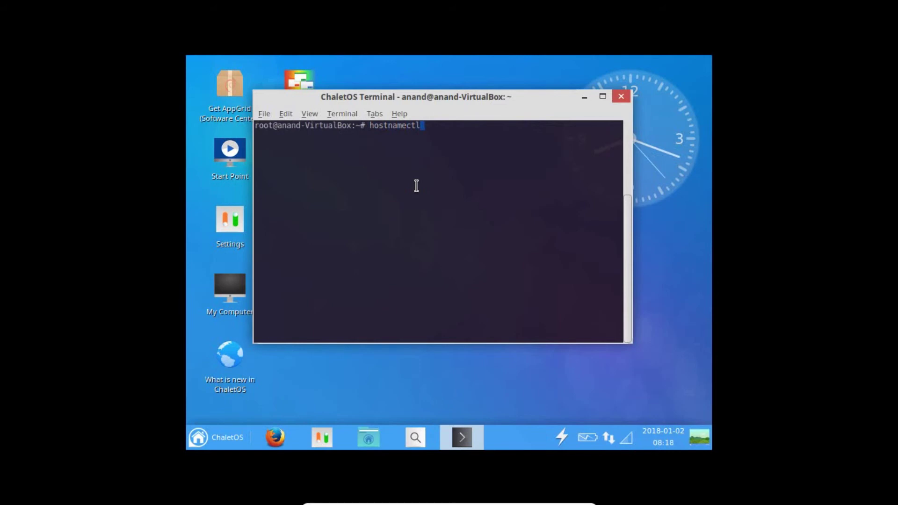
pyautogui.press('Return')
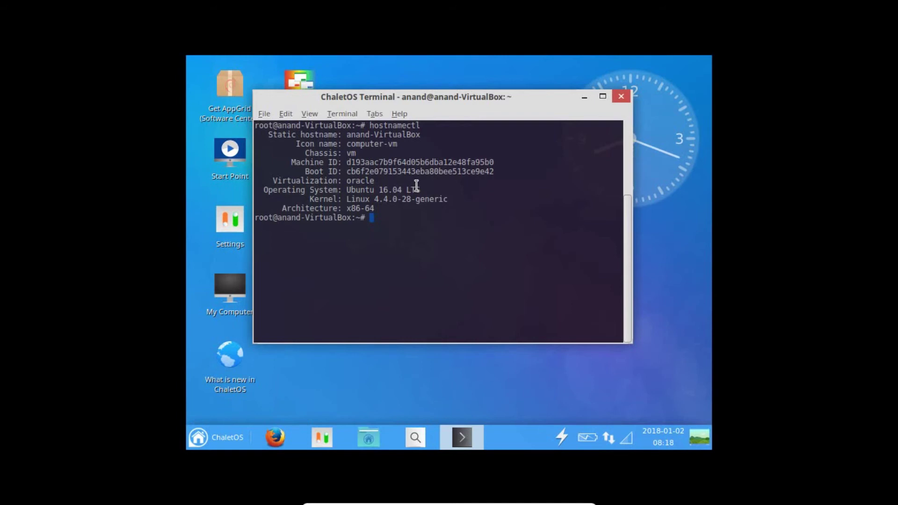
pyautogui.write('cat /etc/lsb-re')
pyautogui.press('Tab')
pyautogui.press('Return')
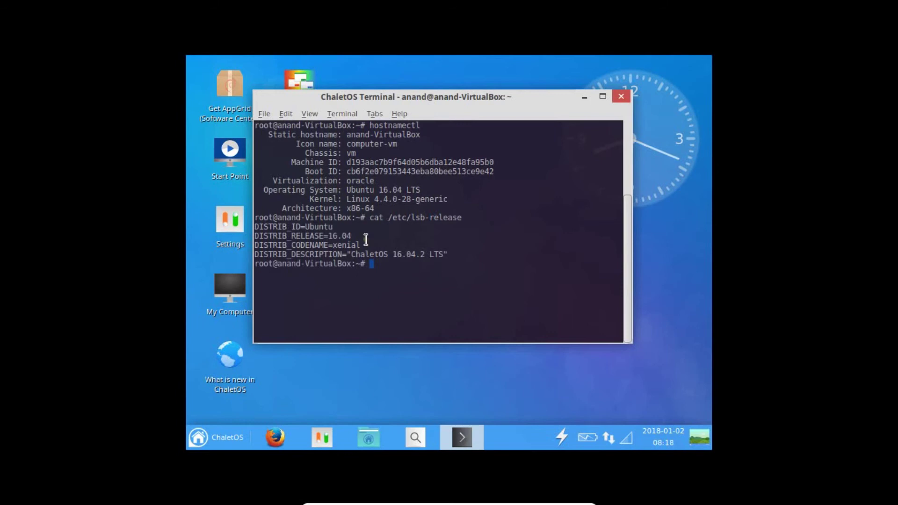
# Insert the Guest Additions CD image into the virtual machine and reposition the terminal window.
pyautogui.moveTo(423, 504)
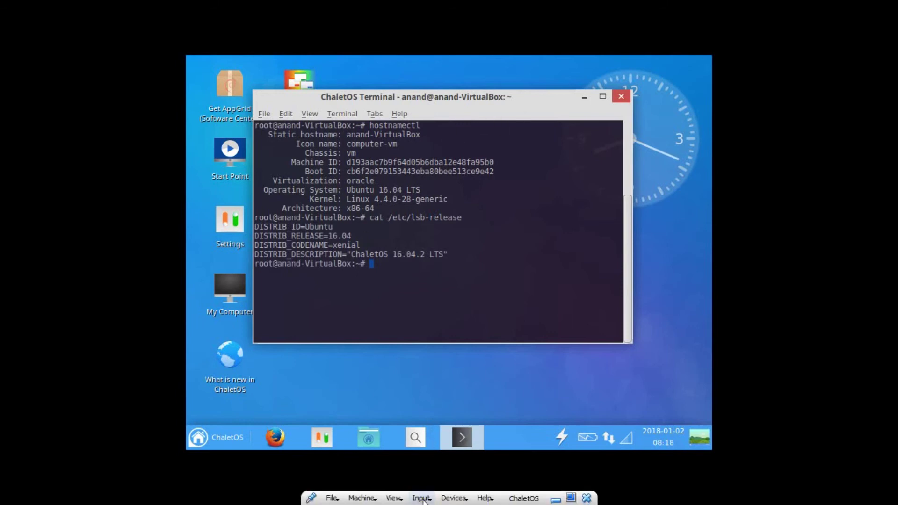
pyautogui.click(454, 502)
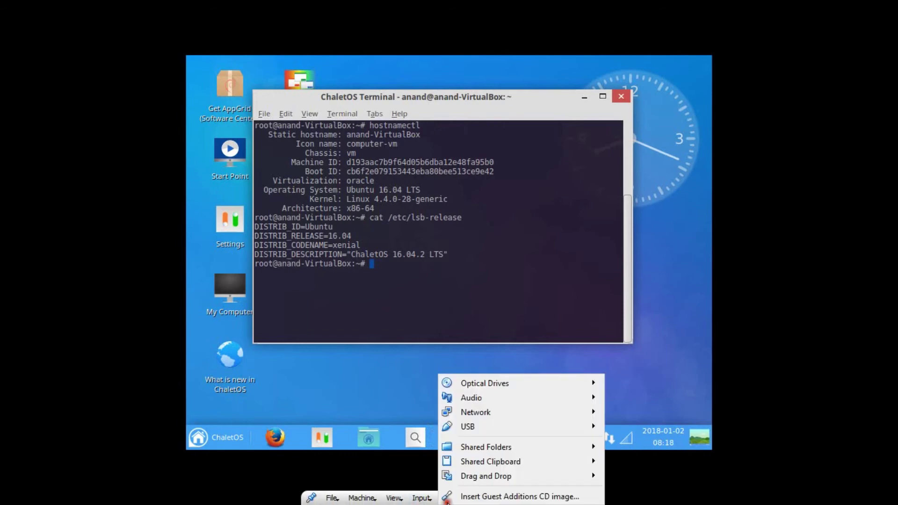
pyautogui.click(471, 498)
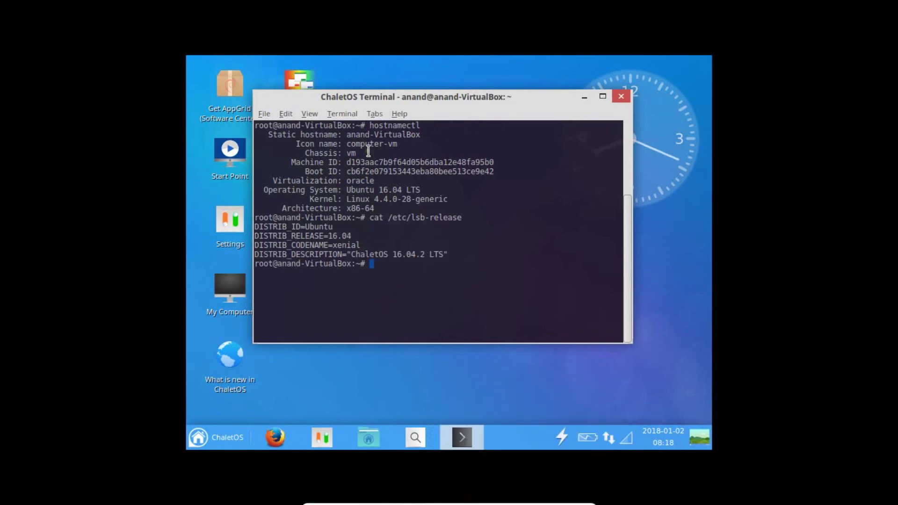
pyautogui.moveTo(355, 96); pyautogui.dragTo(404, 130)
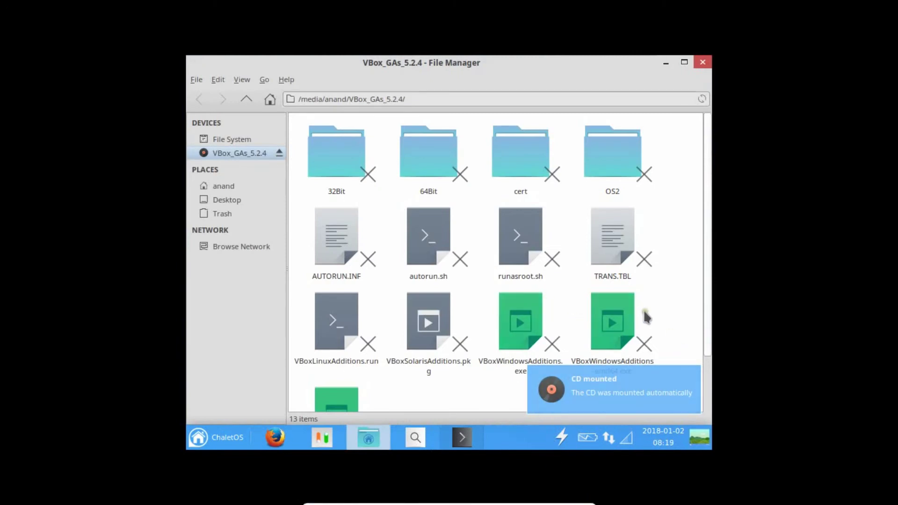
# Copy VBoxLinuxAdditions.run from the VBox_GAs_5.2.4 disc into the /tmp folder of the file system.
pyautogui.scroll(-2, 627, 325)
pyautogui.scroll(-2, 452, 345)
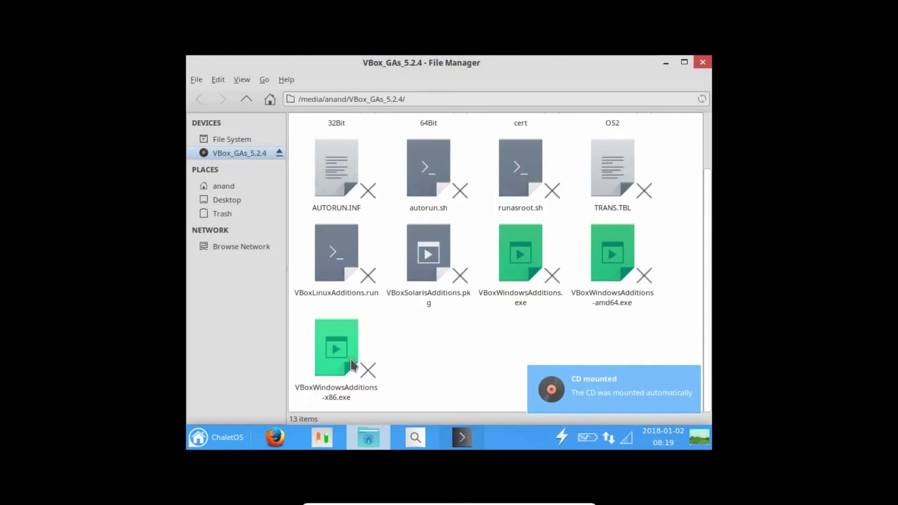
pyautogui.scroll(2, 428, 350)
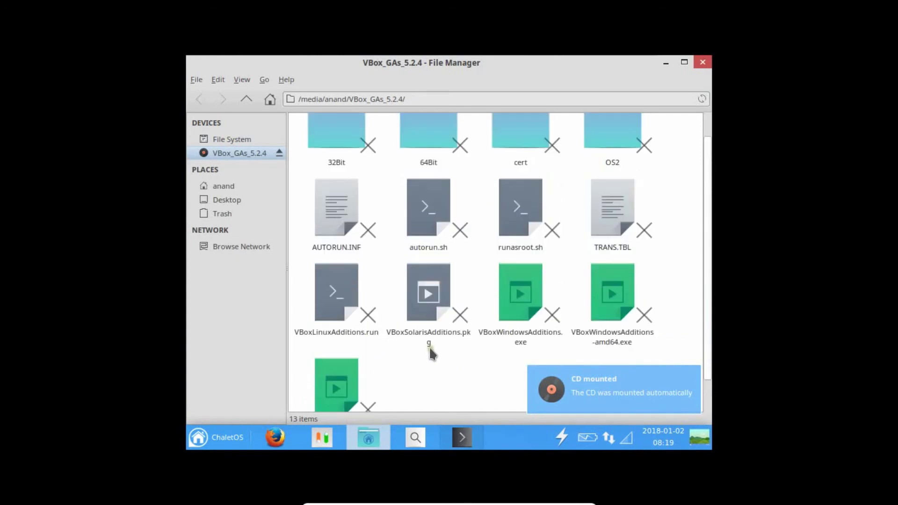
pyautogui.click(337, 330)
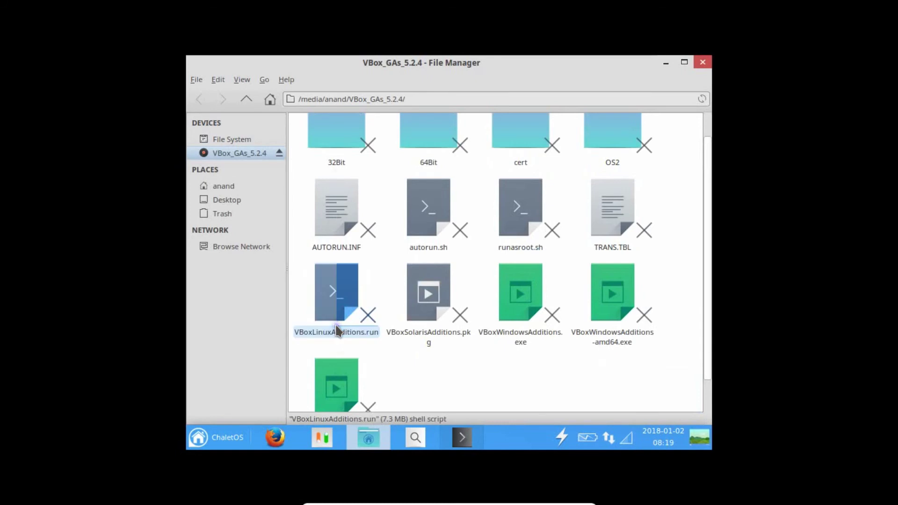
pyautogui.rightClick(337, 328)
pyautogui.click(356, 249)
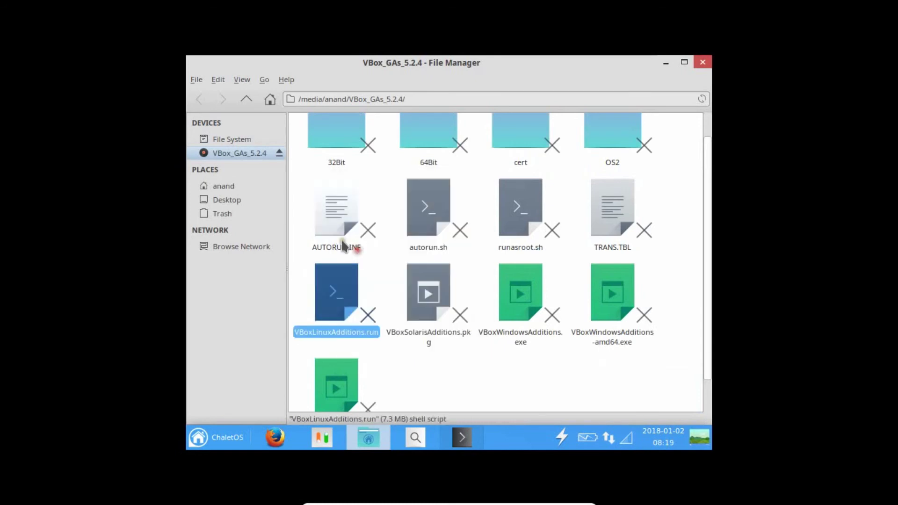
pyautogui.click(222, 138)
pyautogui.scroll(-2, 450, 319)
pyautogui.doubleClick(532, 339)
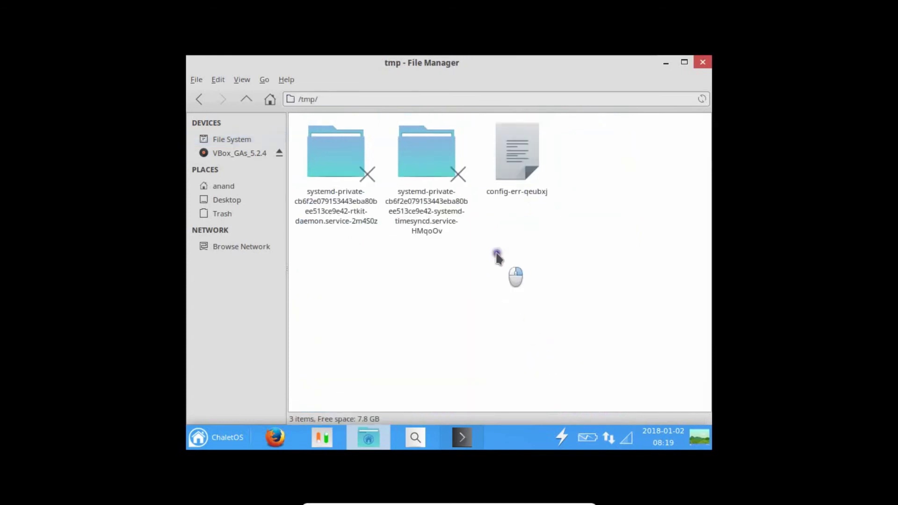
pyautogui.rightClick(515, 275)
pyautogui.click(535, 101)
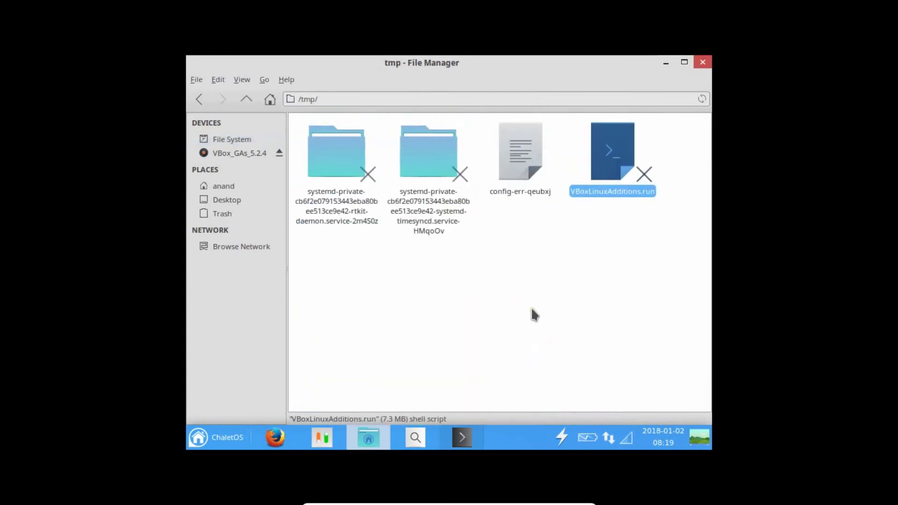
# Run ./VBoxLinuxAdditions.run from /tmp in the root terminal and close the File Manager window.
pyautogui.hotkey('alt', 'Tab')
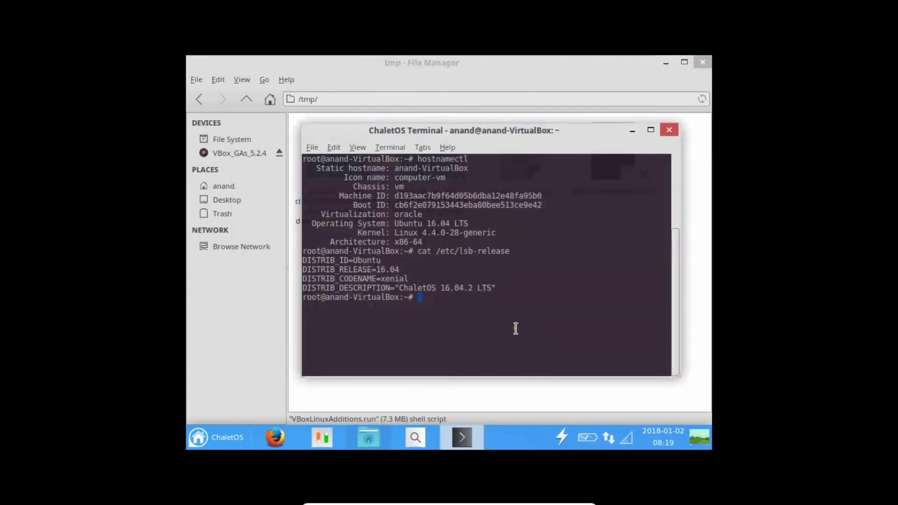
pyautogui.write('cd /tmp')
pyautogui.press('Return')
pyautogui.write('ls')
pyautogui.press('Return')
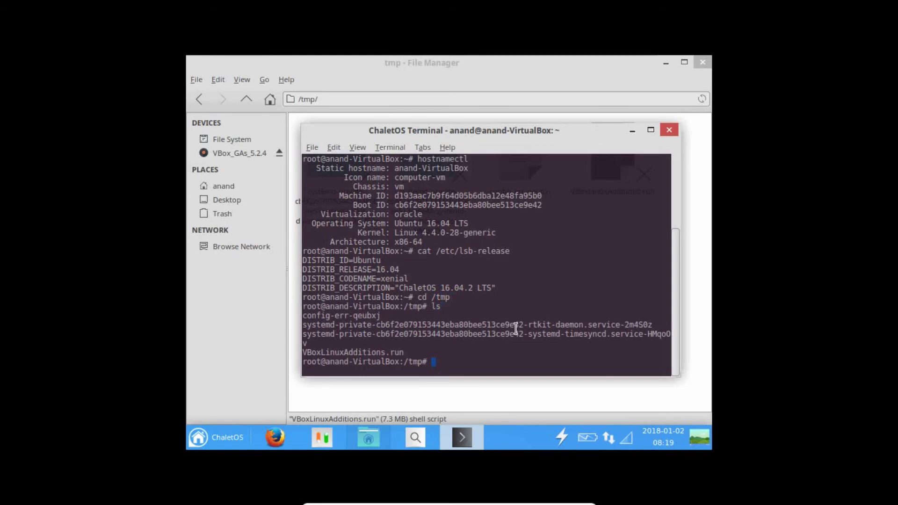
pyautogui.write('./Vb')
pyautogui.press('Tab')
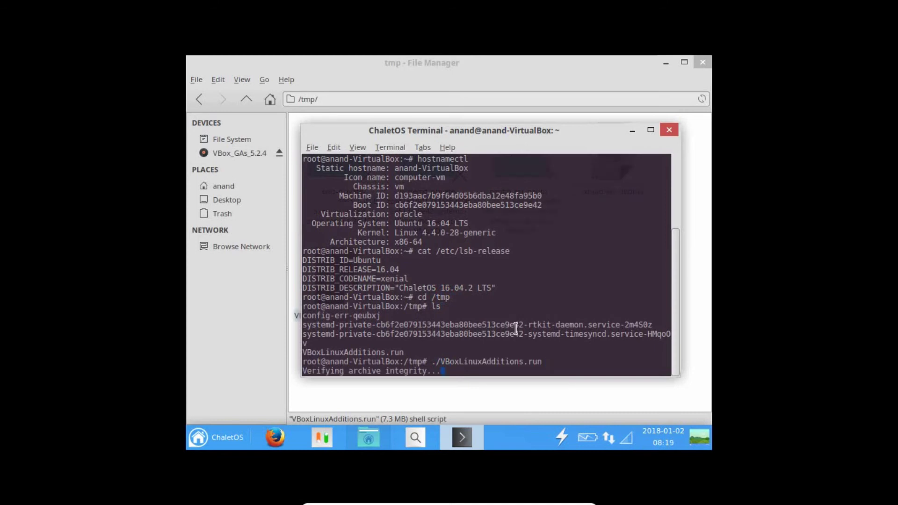
pyautogui.press('Return')
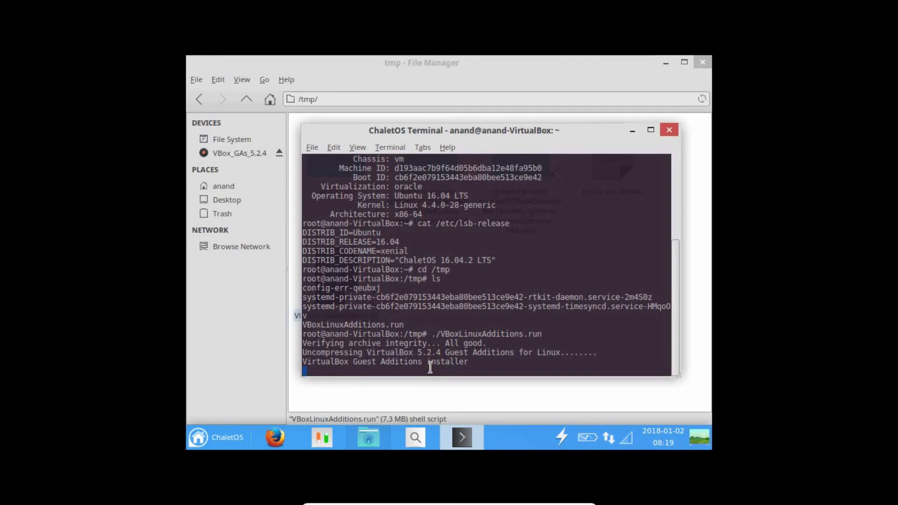
pyautogui.click(702, 64)
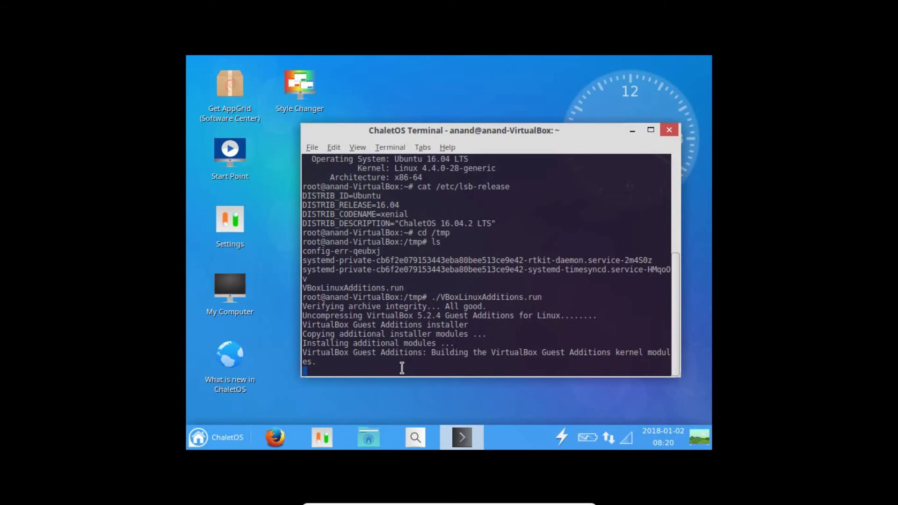
pyautogui.click(234, 440)
pyautogui.click(394, 255)
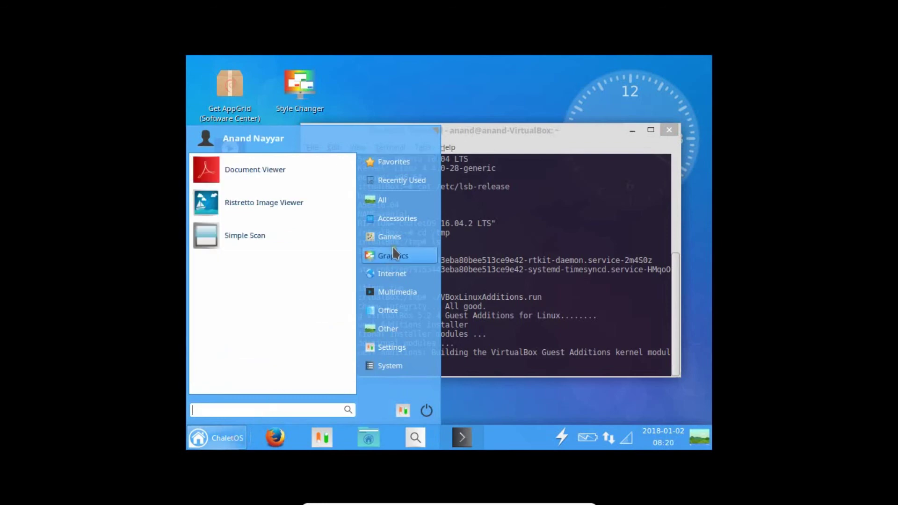
pyautogui.moveTo(398, 330)
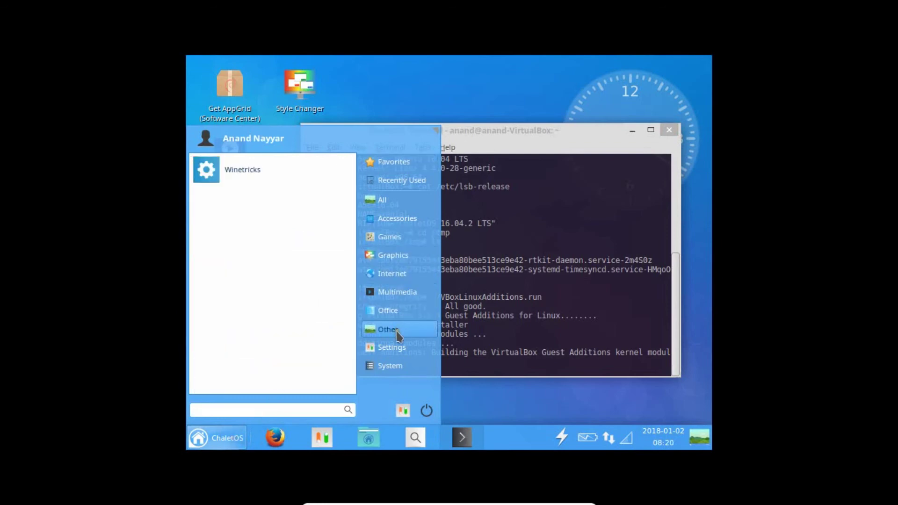
pyautogui.moveTo(397, 312)
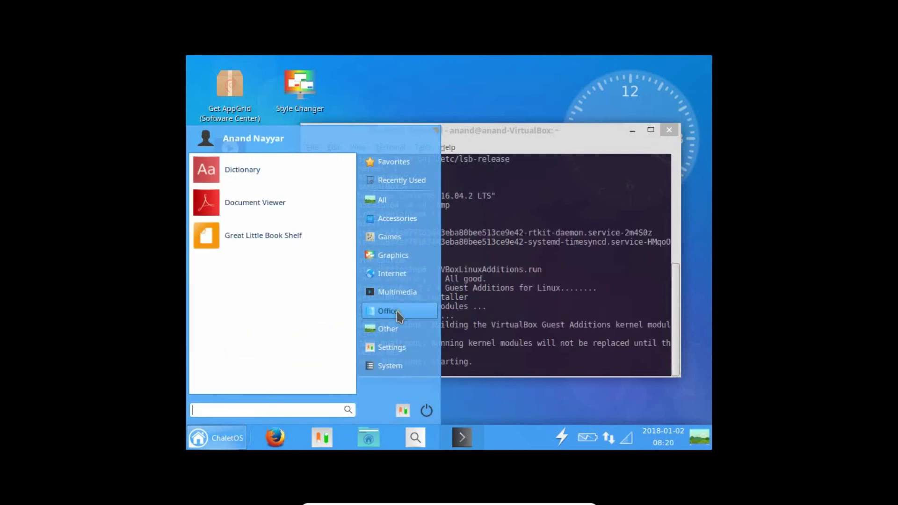
pyautogui.click(505, 347)
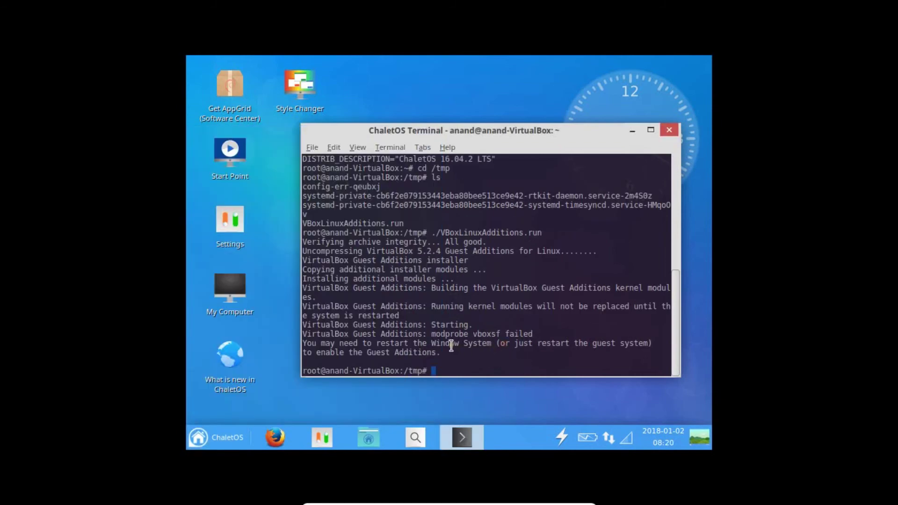
# Reboot the virtual machine from the terminal and boot the ChaletOS 16.04.2 GNU/Linux entry.
pyautogui.write('REBO')
pyautogui.write('t')
pyautogui.press('Return')
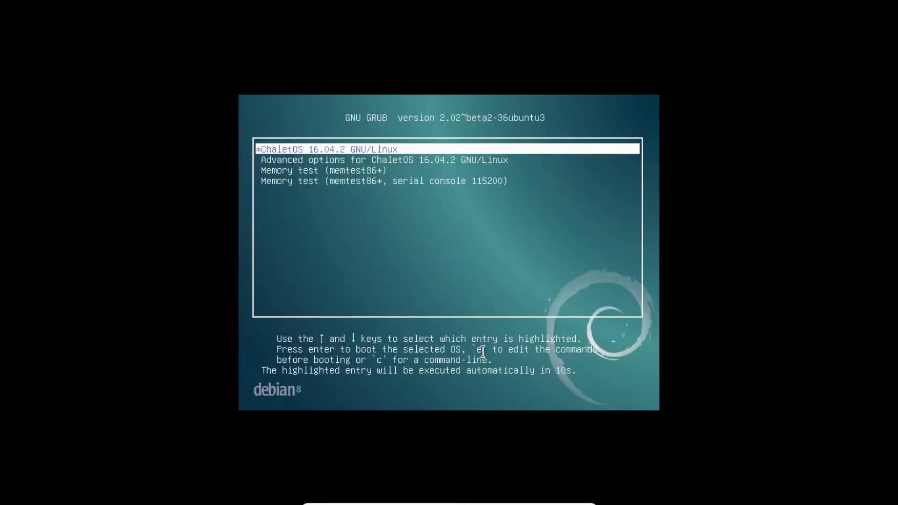
pyautogui.press('Return')
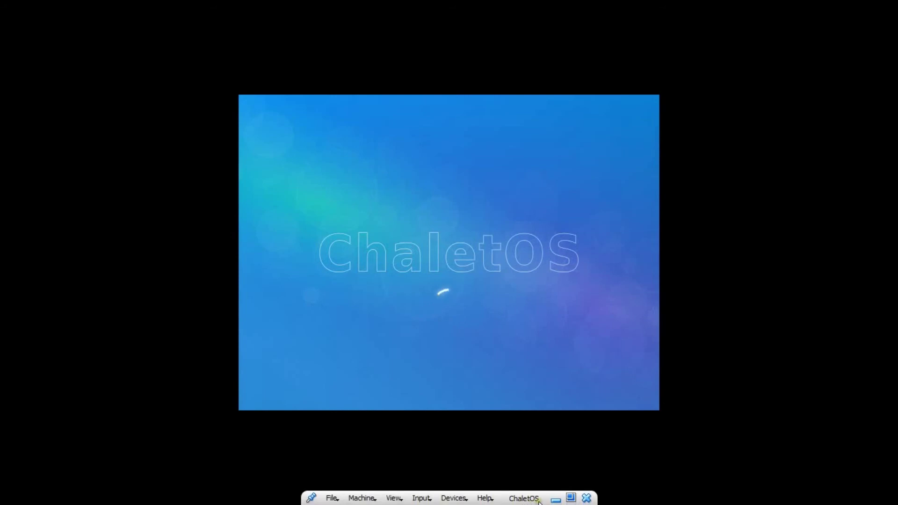
# Switch the virtual machine out of full-screen mode and back, and log in with the account password.
pyautogui.click(571, 498)
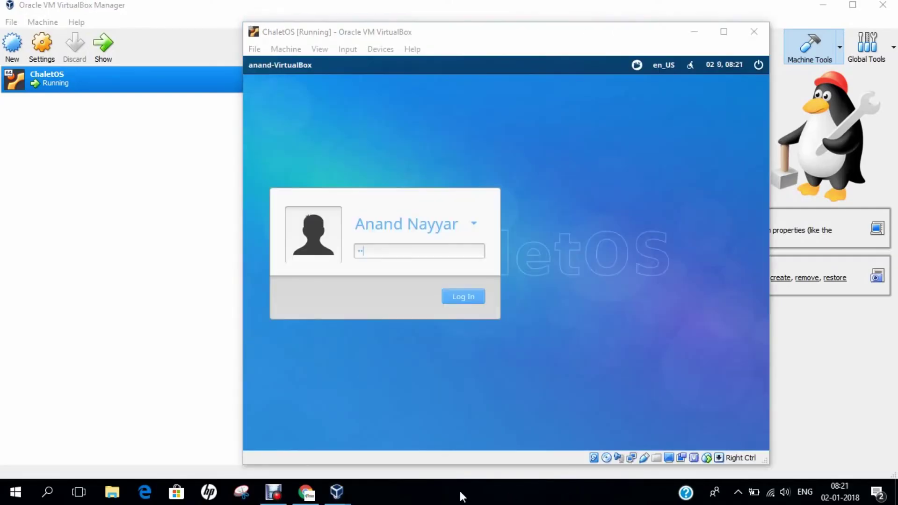
pyautogui.click(320, 49)
pyautogui.click(351, 62)
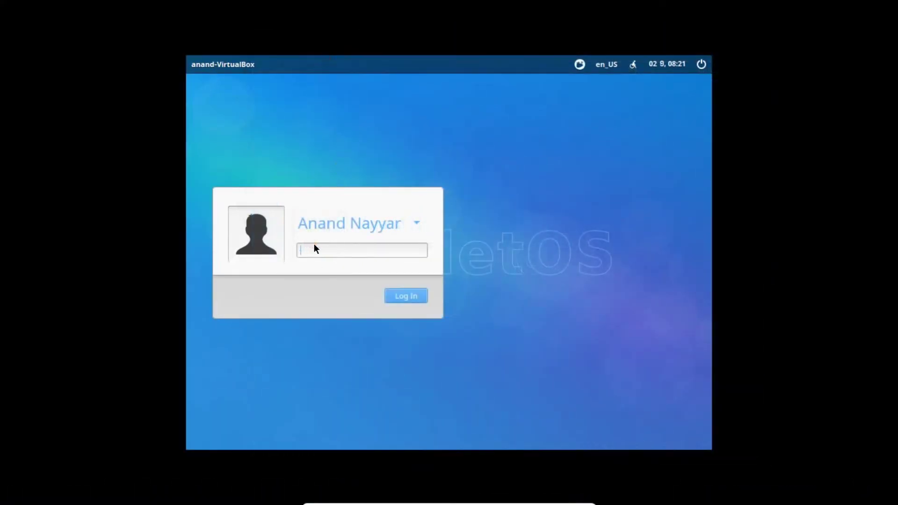
pyautogui.press('Return')
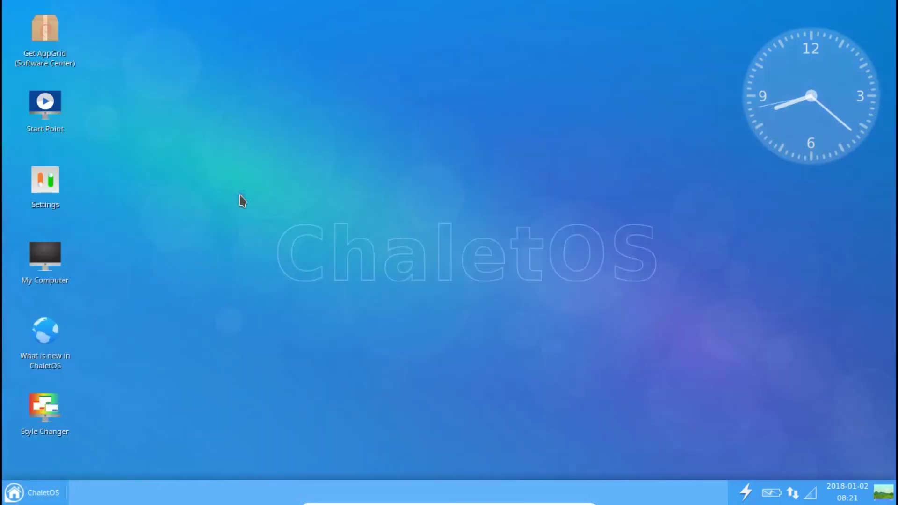
# Open a terminal in the Desktop folder and reposition its window towards the middle of the desktop.
pyautogui.rightClick(247, 202)
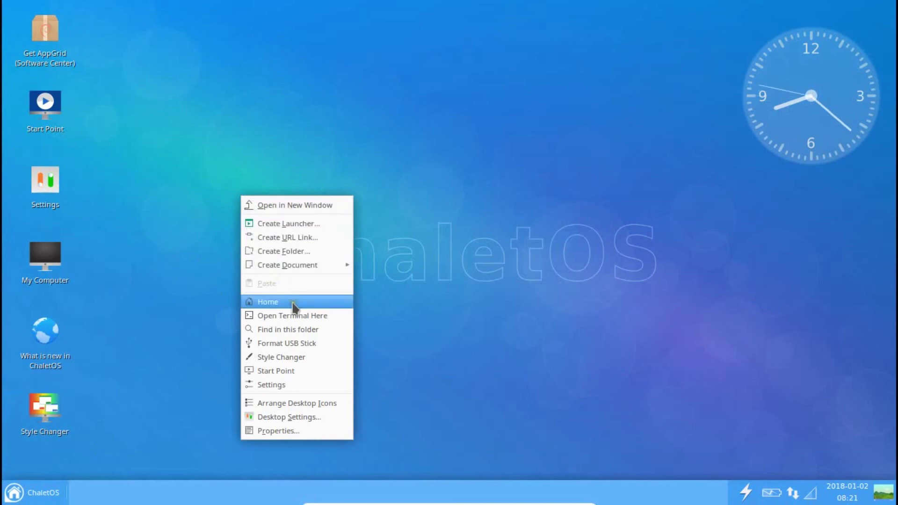
pyautogui.click(293, 316)
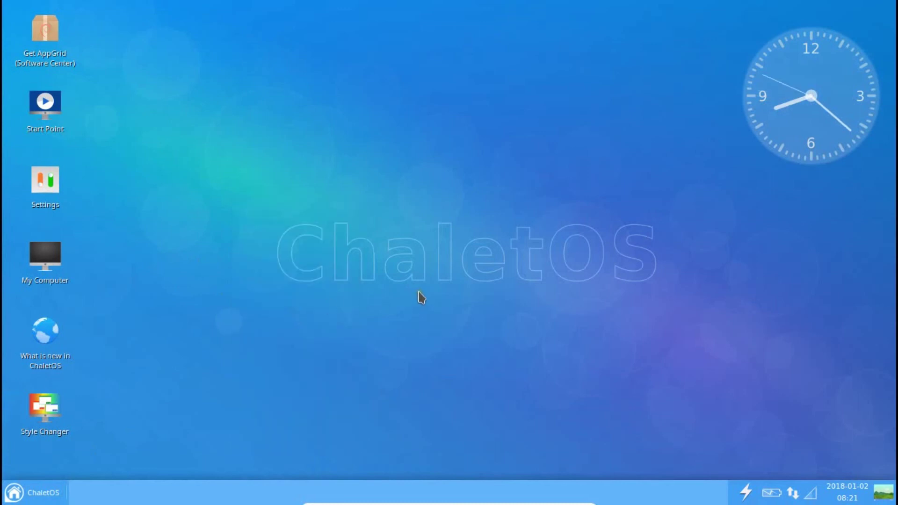
pyautogui.moveTo(202, 24); pyautogui.dragTo(394, 123)
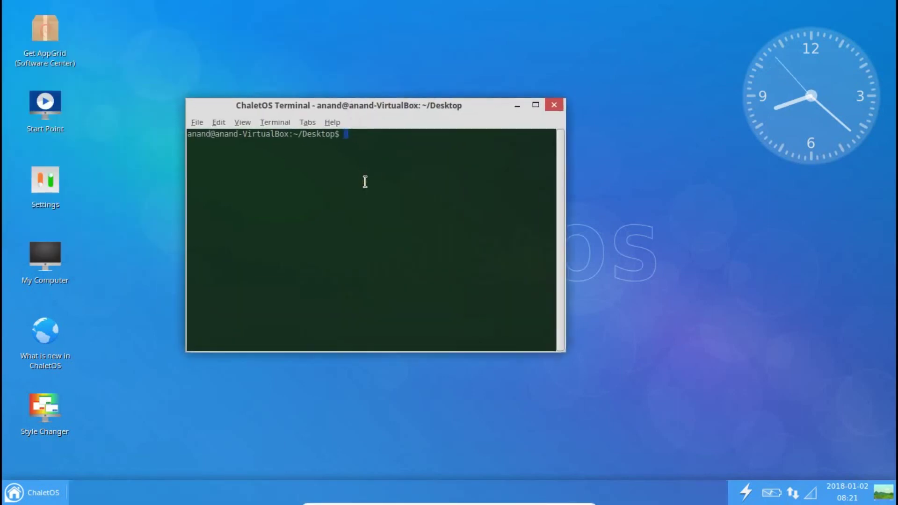
# Log in as root with su - in the new terminal, entering the root password, and clear the output.
pyautogui.write('sy')
pyautogui.write(' -')
pyautogui.press('Return')
pyautogui.press('Return')
pyautogui.write('c')
pyautogui.press('BackSpace')
pyautogui.press('BackSpace')
pyautogui.press('BackSpace')
pyautogui.write('ea')
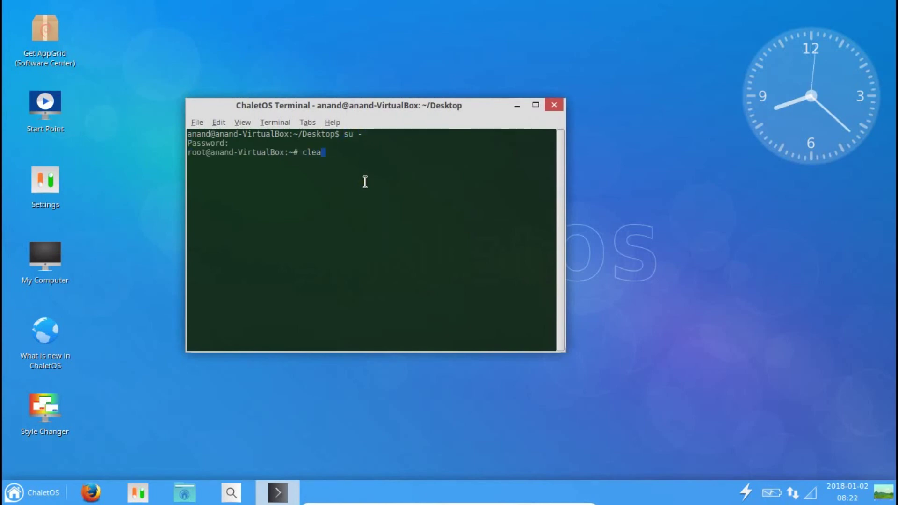
pyautogui.write('r')
pyautogui.press('Return')
# Check the status of the Guest Additions services with systemctl status vboxadd*, leave the output and clear the terminal.
pyautogui.write('systemctl status vboxadd*')
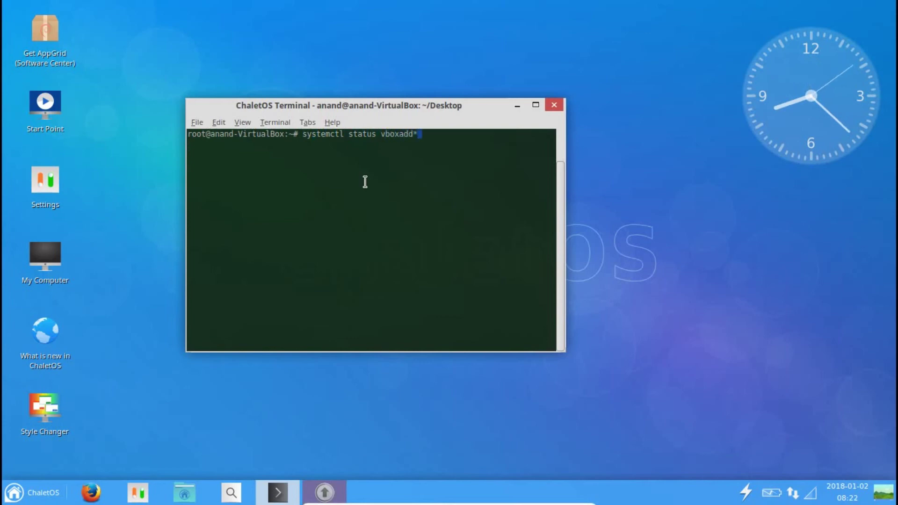
pyautogui.press('Return')
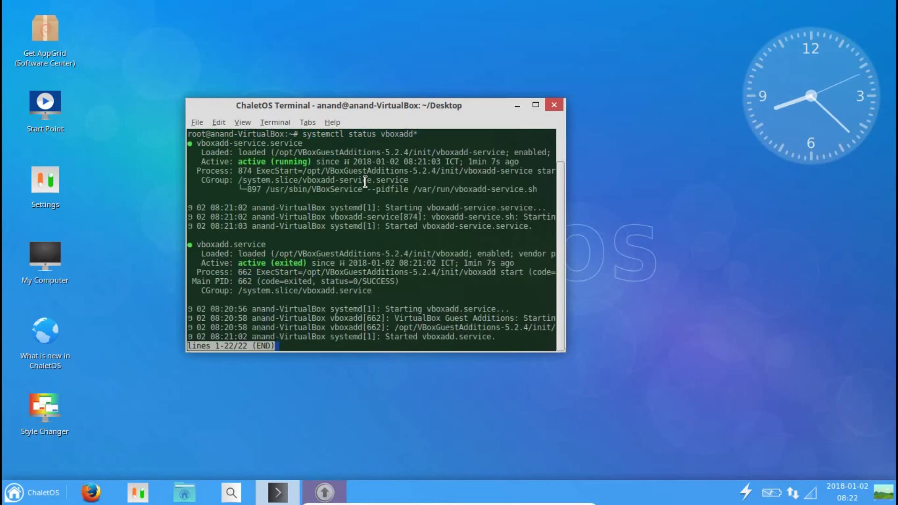
pyautogui.press('q')
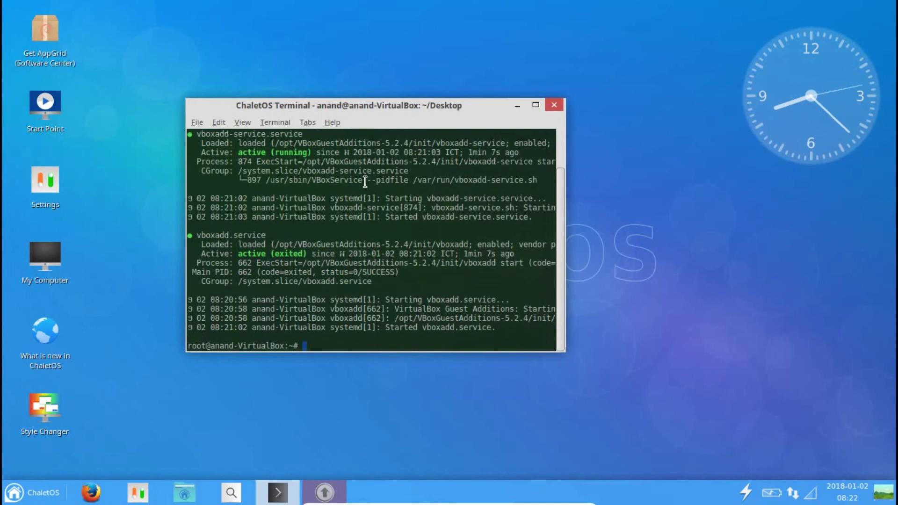
pyautogui.write('cle')
pyautogui.write('ar')
pyautogui.press('Return')
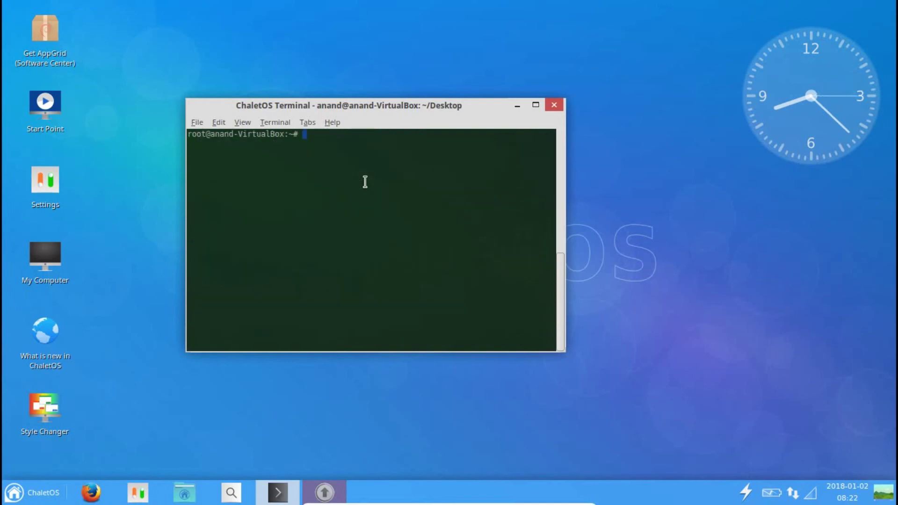
pyautogui.write('ifconfig')
pyautogui.press('Return')
pyautogui.write('ping -c 3 www.google.com')
pyautogui.press('Return')
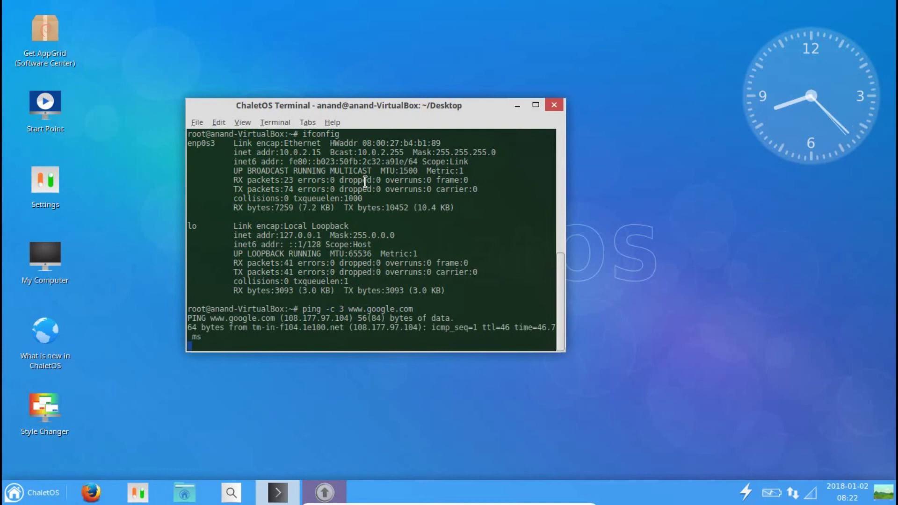
pyautogui.click(554, 105)
# Set the desktop wallpaper to the mountain peak under a red sunset sky from the backdrops folder.
pyautogui.rightClick(288, 201)
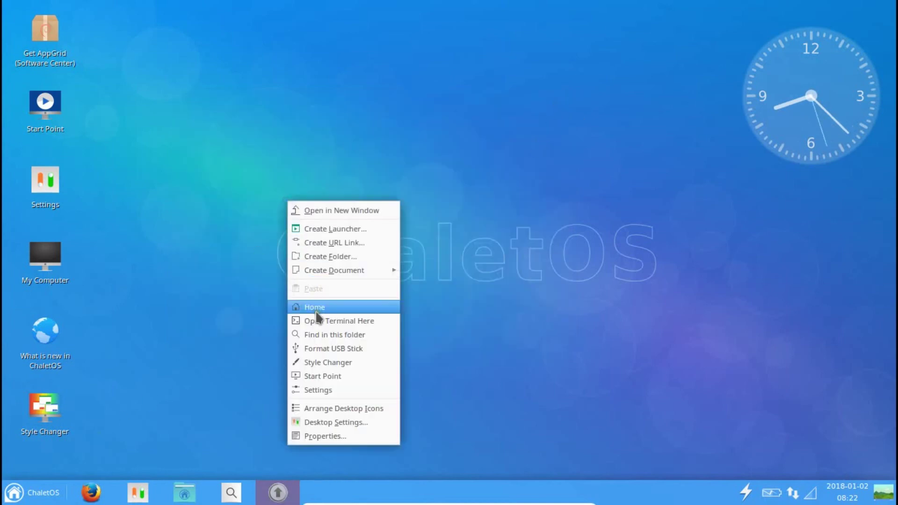
pyautogui.click(328, 422)
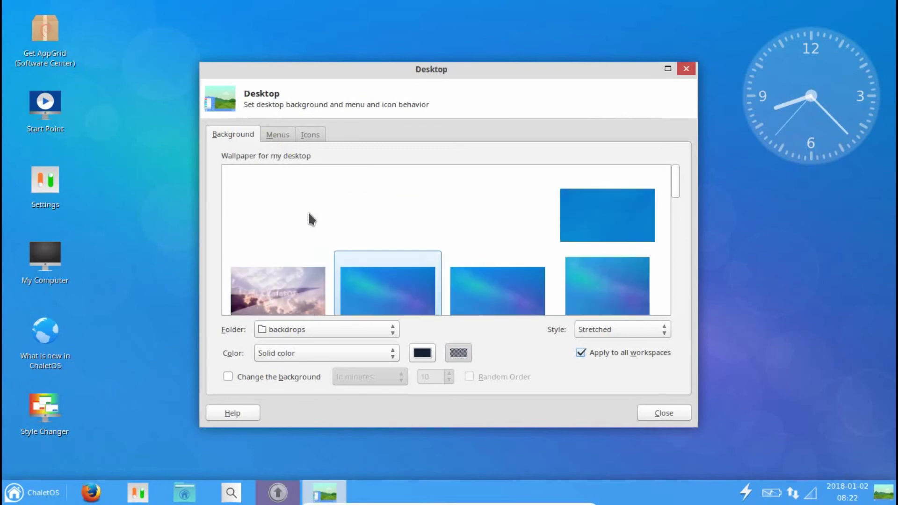
pyautogui.scroll(-5, 311, 219)
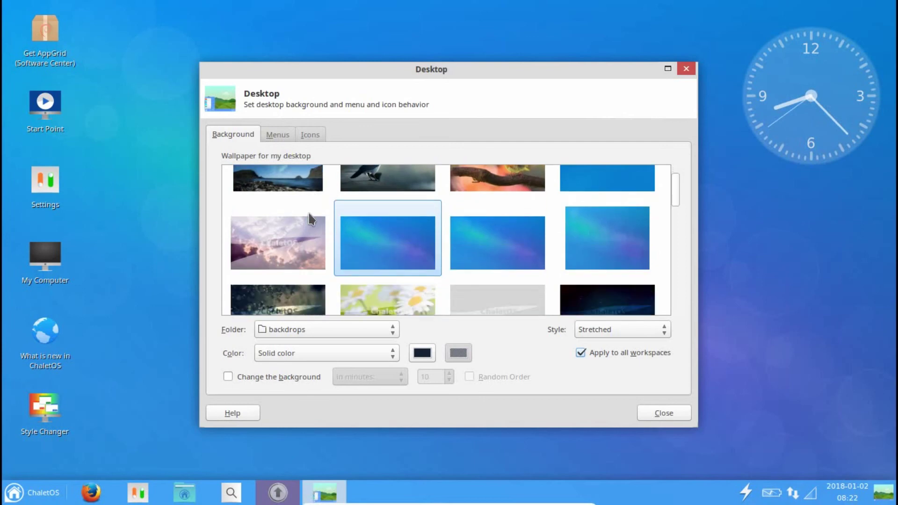
pyautogui.scroll(-8, 311, 219)
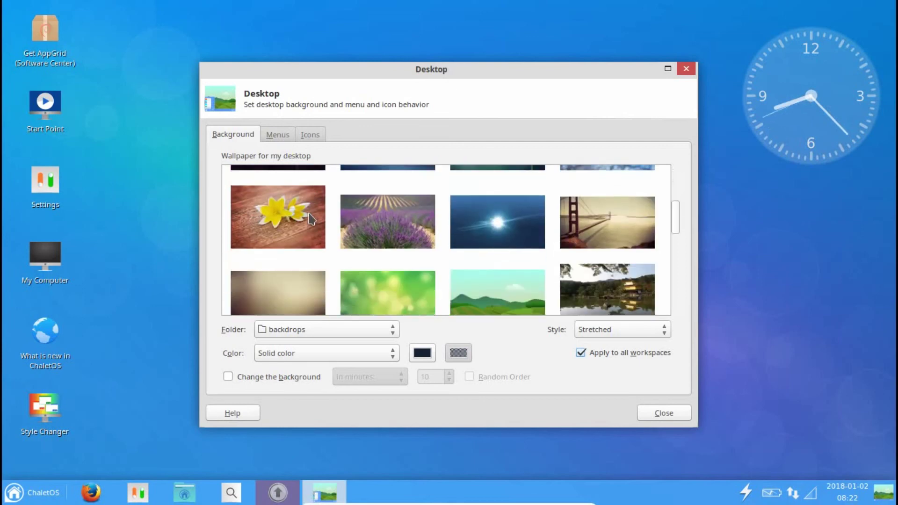
pyautogui.scroll(-3, 311, 219)
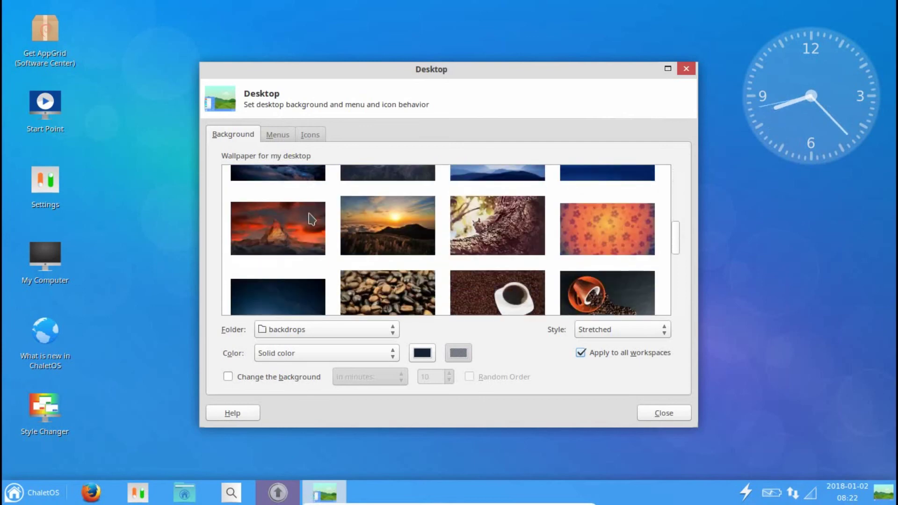
pyautogui.click(311, 219)
pyautogui.click(662, 413)
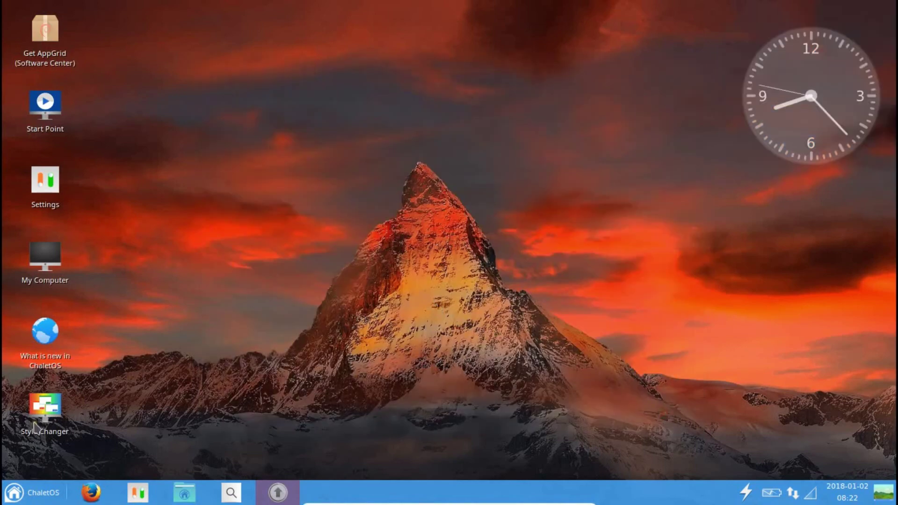
# Open Style Changer and preview a few desktop styles, starting with Basic Classic.
pyautogui.doubleClick(46, 407)
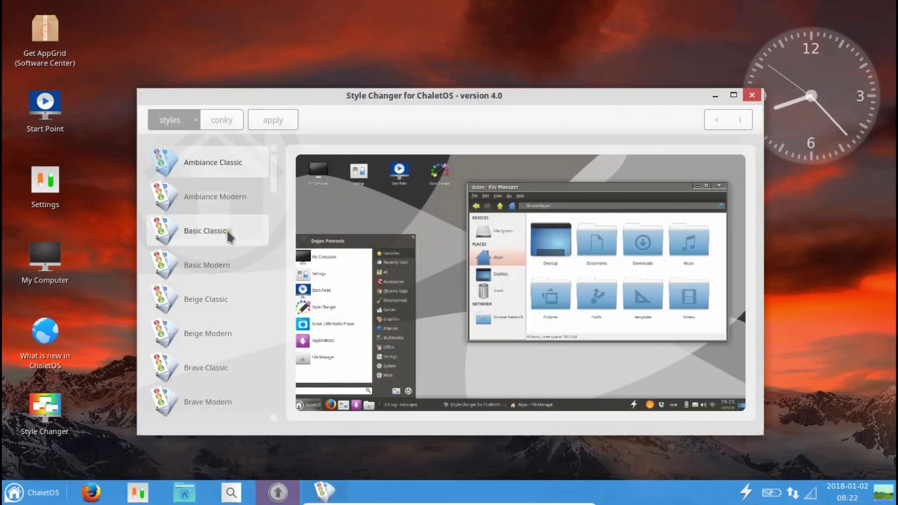
pyautogui.click(228, 236)
pyautogui.scroll(-6, 207, 311)
pyautogui.click(225, 306)
# Preview several Conky clock themes, accepting the Conky warning, and apply the minimal white circular clock.
pyautogui.click(217, 120)
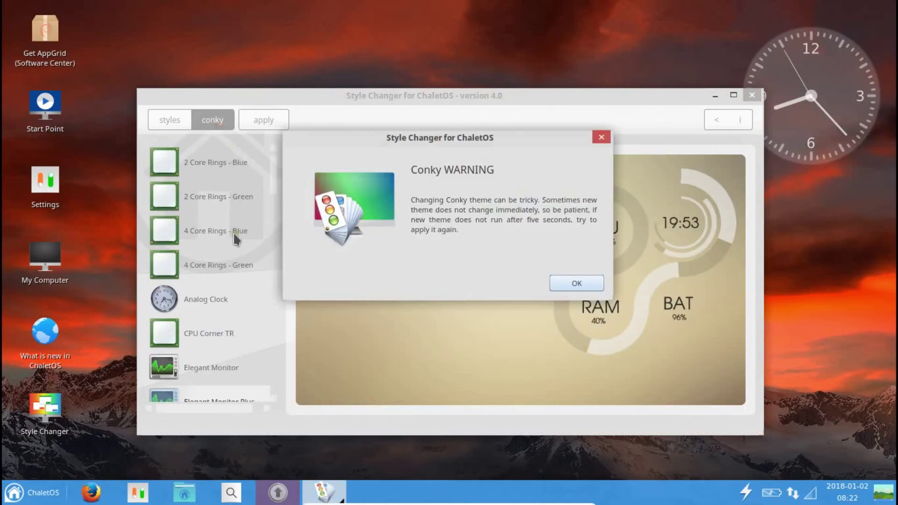
pyautogui.click(568, 284)
pyautogui.scroll(-5, 217, 323)
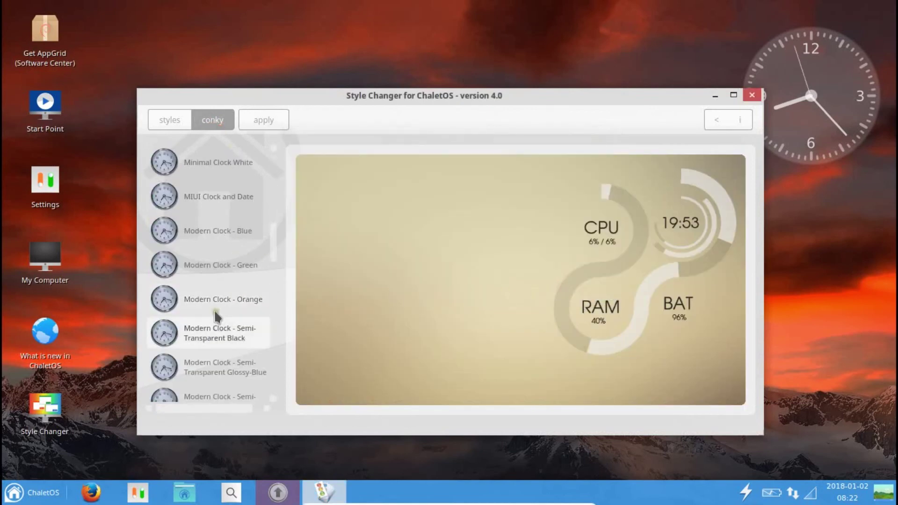
pyautogui.click(231, 263)
pyautogui.click(199, 197)
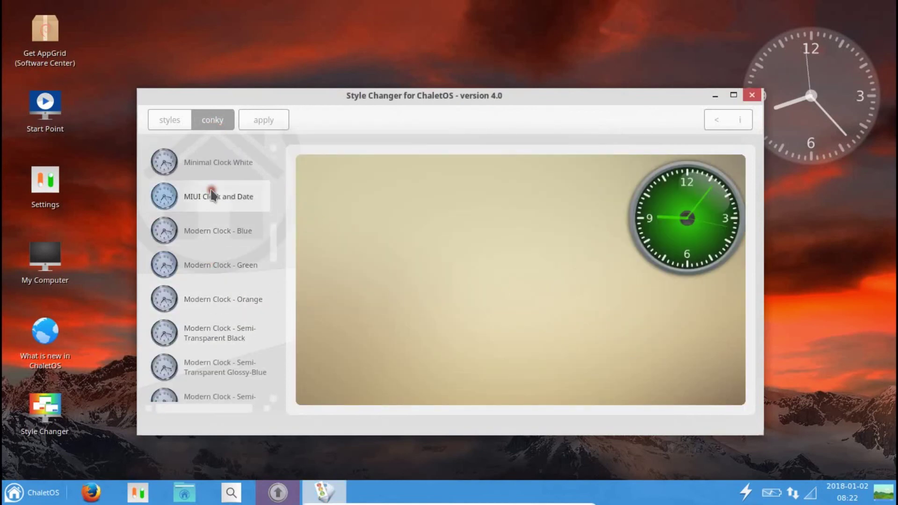
pyautogui.click(225, 166)
pyautogui.scroll(5, 224, 239)
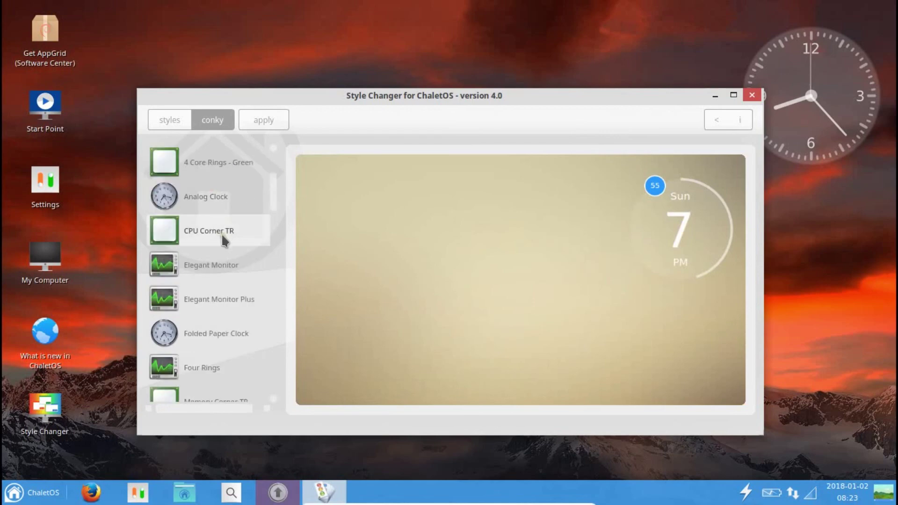
pyautogui.click(275, 119)
# Apply the Win7 Silver Classic desktop style in Style Changer.
pyautogui.click(171, 123)
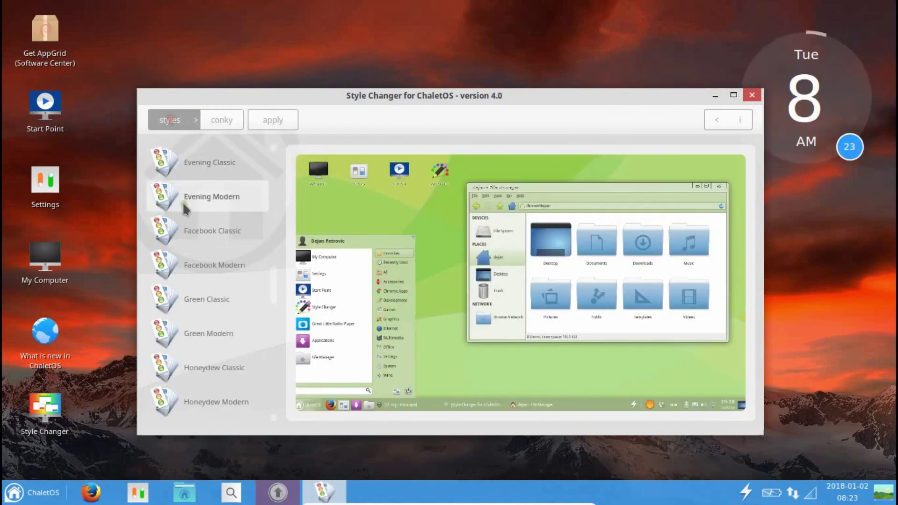
pyautogui.scroll(-5, 213, 311)
pyautogui.click(211, 361)
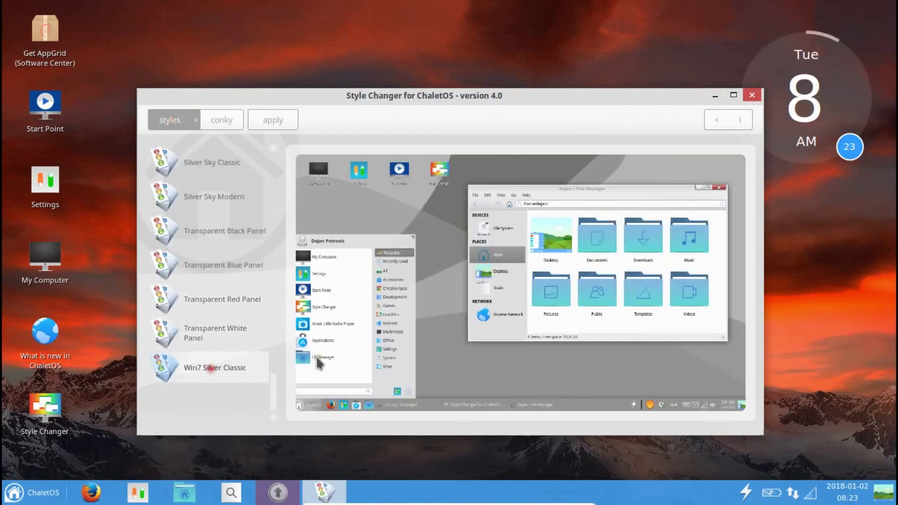
pyautogui.click(294, 120)
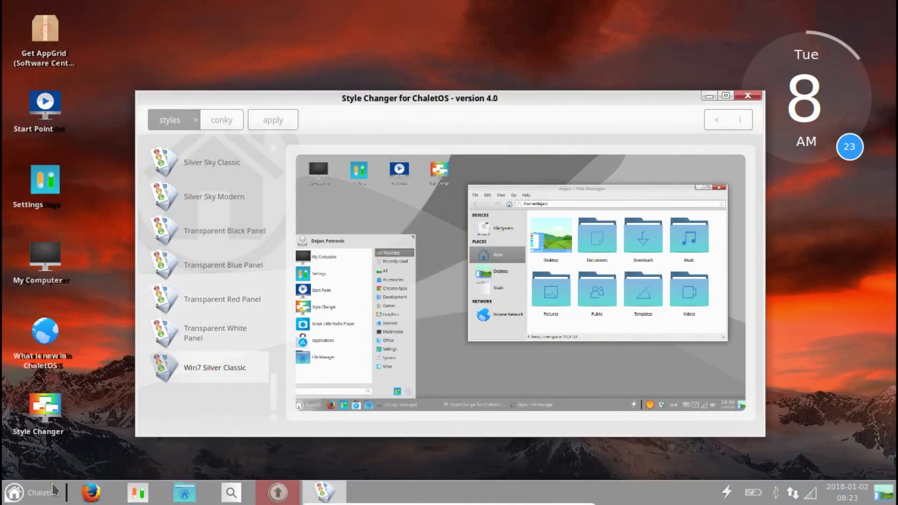
# Examine the application menu in the applied style, dismiss it and close Style Changer.
pyautogui.click(29, 492)
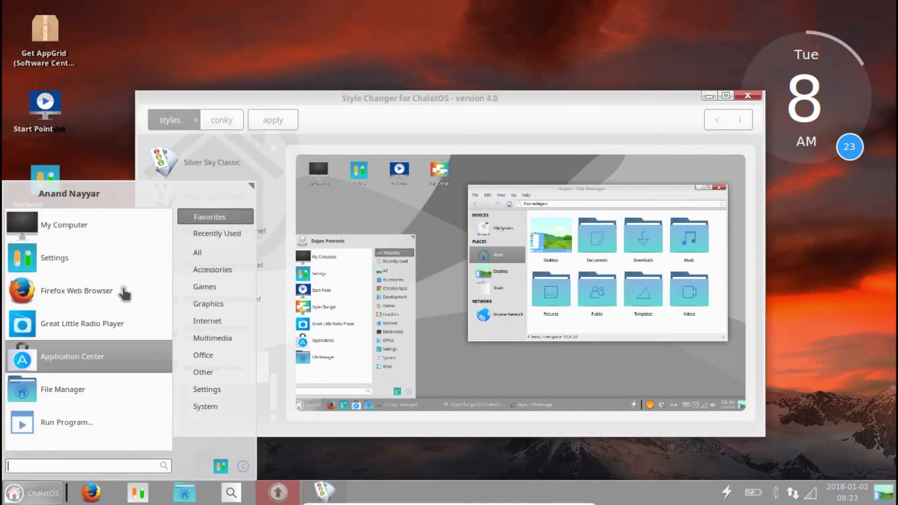
pyautogui.click(206, 294)
pyautogui.click(256, 33)
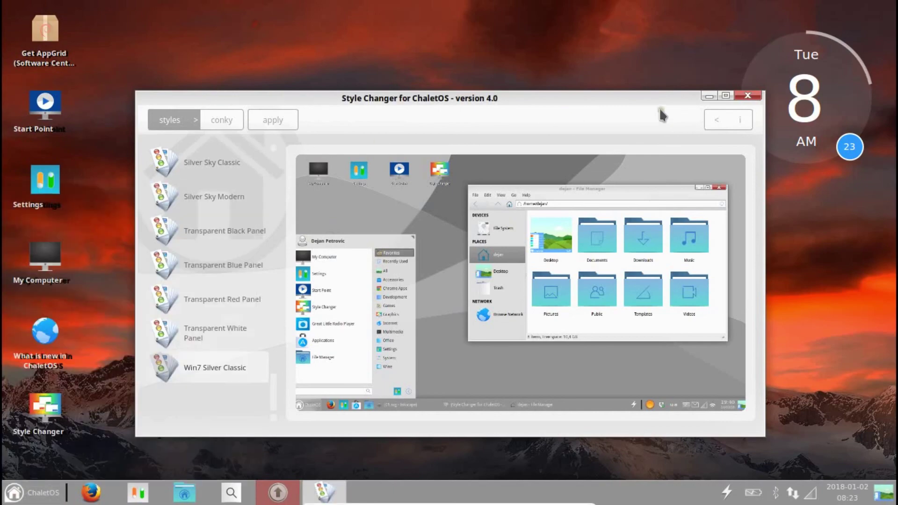
pyautogui.click(747, 96)
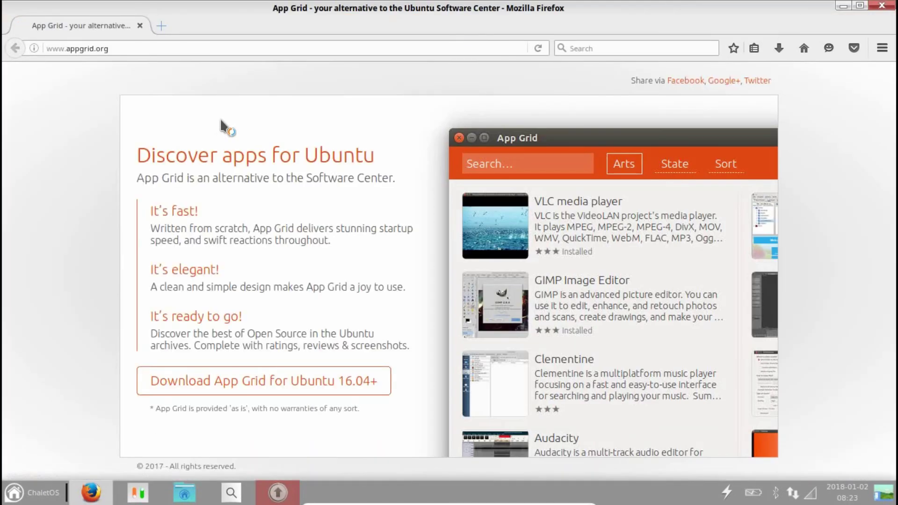
pyautogui.click(248, 388)
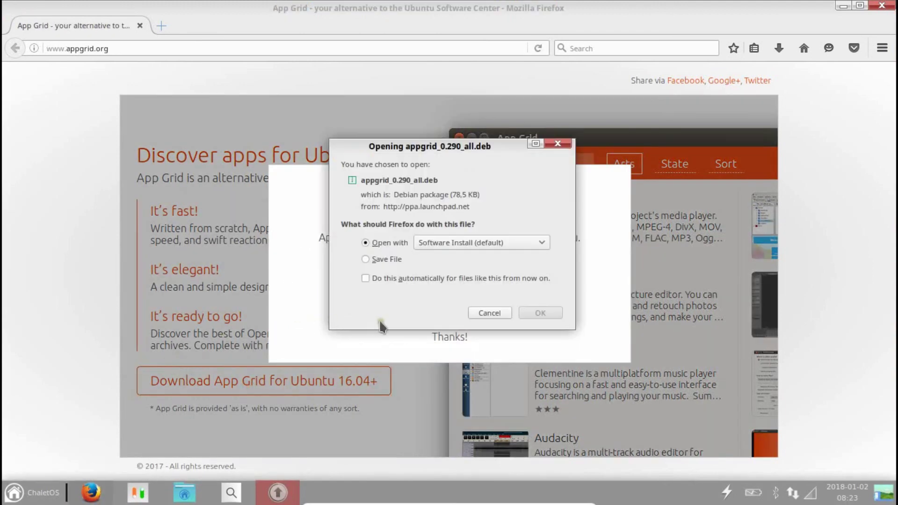
pyautogui.click(366, 260)
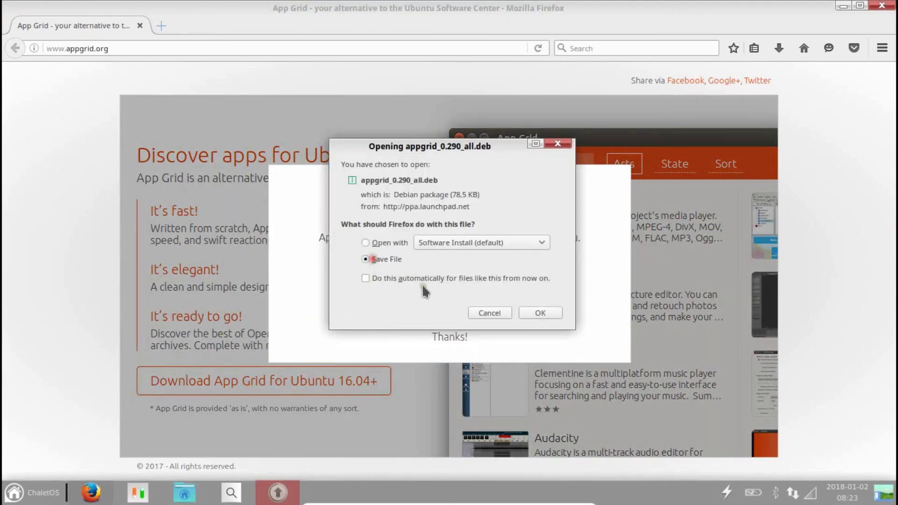
pyautogui.click(539, 313)
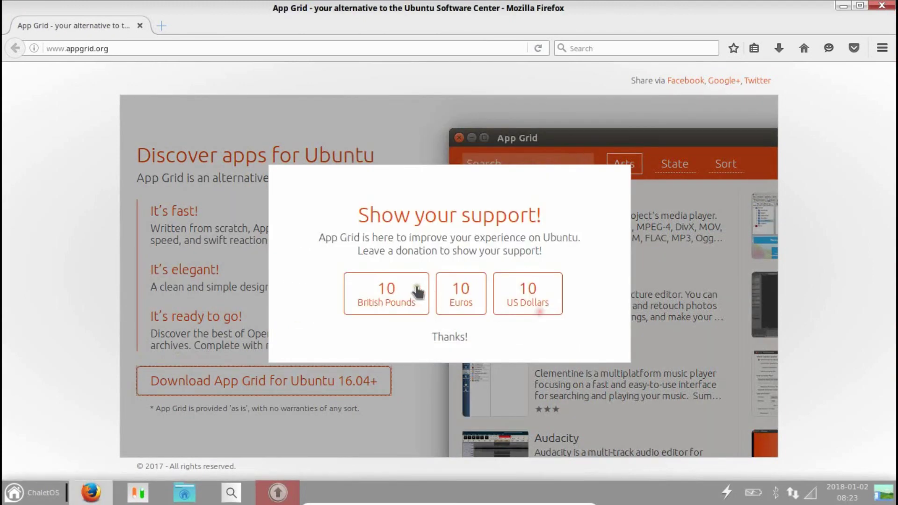
# Open the downloaded App Grid package in Software Install and clear Firefox away, moving the installer window to mid-screen.
pyautogui.click(779, 48)
pyautogui.click(645, 87)
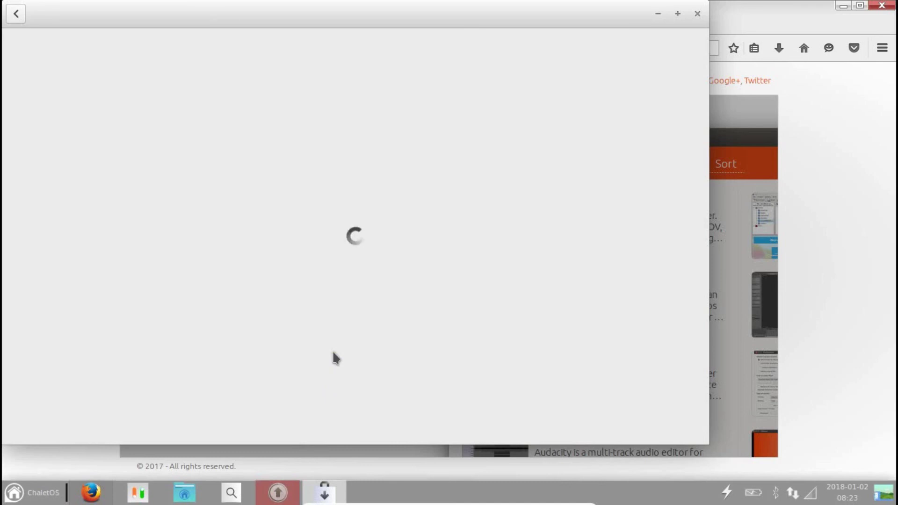
pyautogui.click(844, 5)
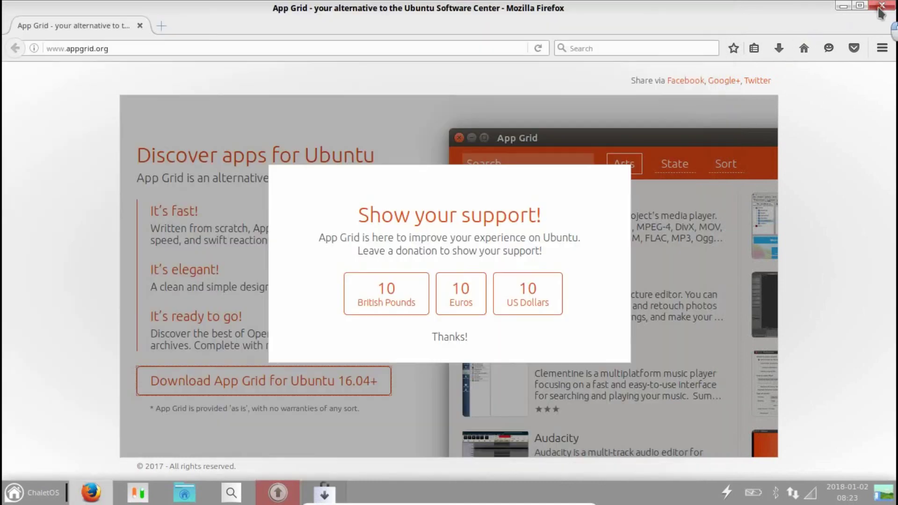
pyautogui.moveTo(290, 6); pyautogui.dragTo(386, 18)
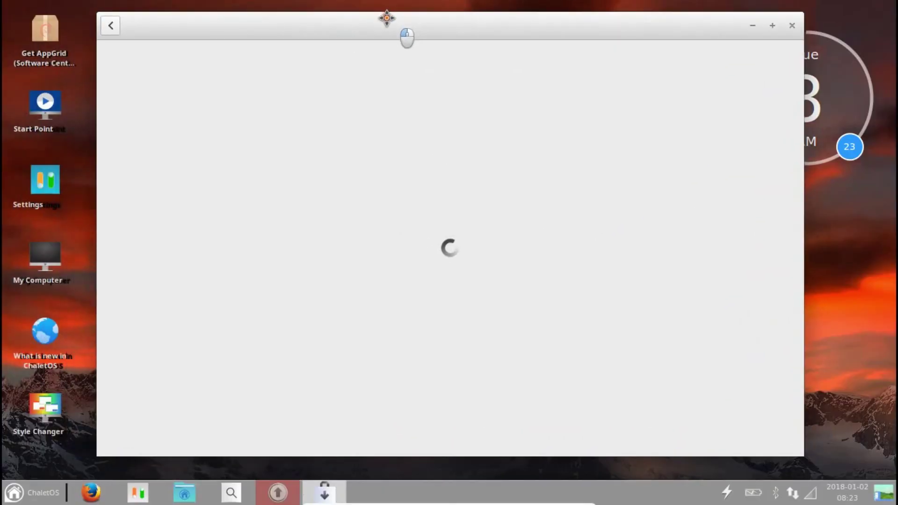
# Browse the installed programs in the Graphics, Internet, Multimedia, Games, Accessories and All categories of the application menu.
pyautogui.click(45, 493)
pyautogui.click(177, 306)
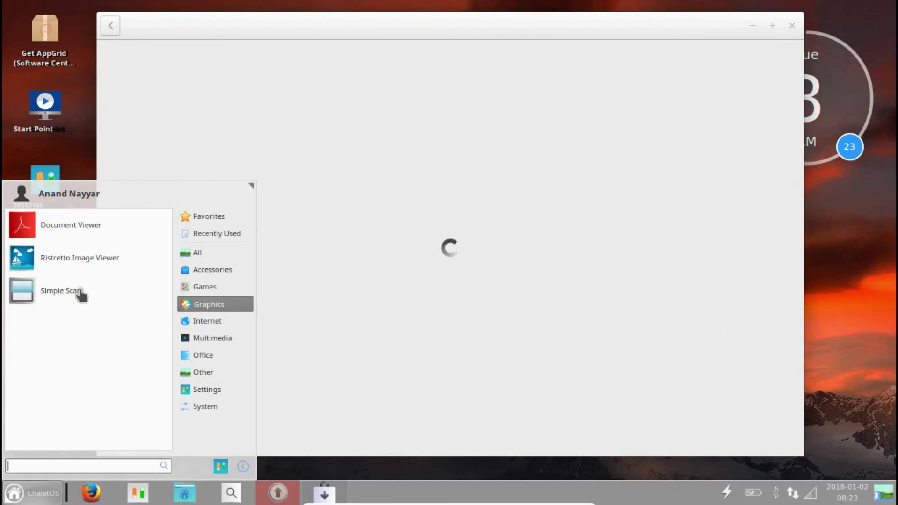
pyautogui.click(183, 322)
pyautogui.click(220, 339)
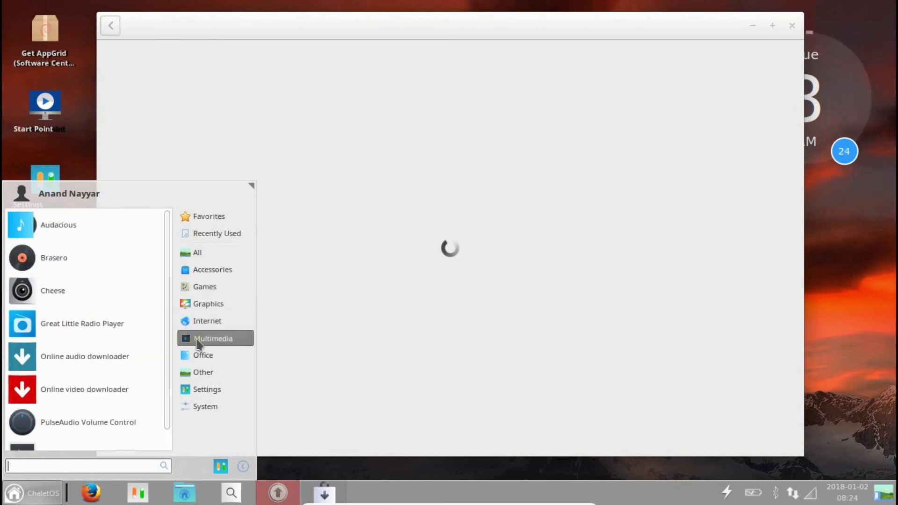
pyautogui.click(208, 286)
pyautogui.click(209, 271)
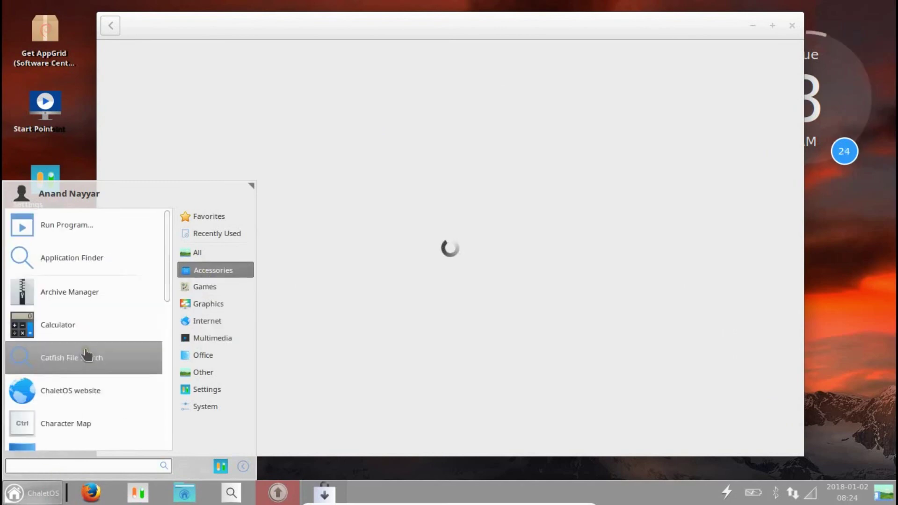
pyautogui.click(198, 255)
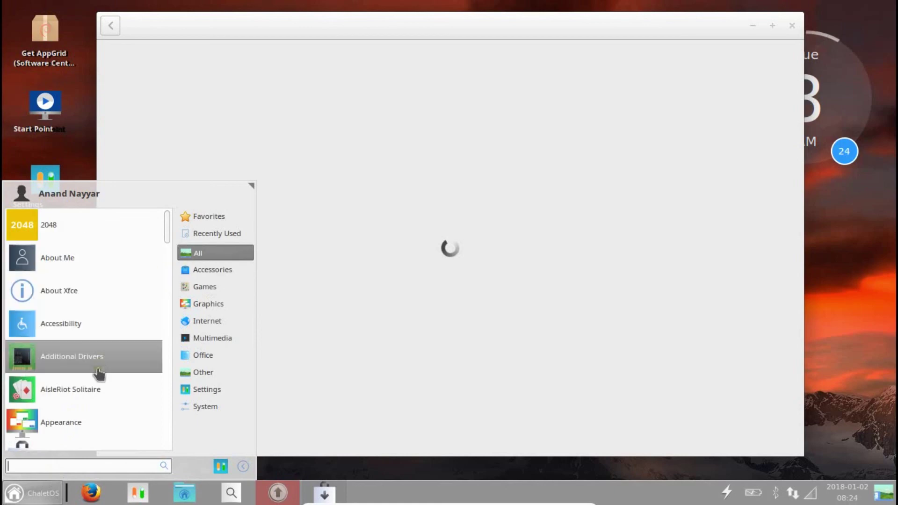
pyautogui.scroll(-5, 94, 365)
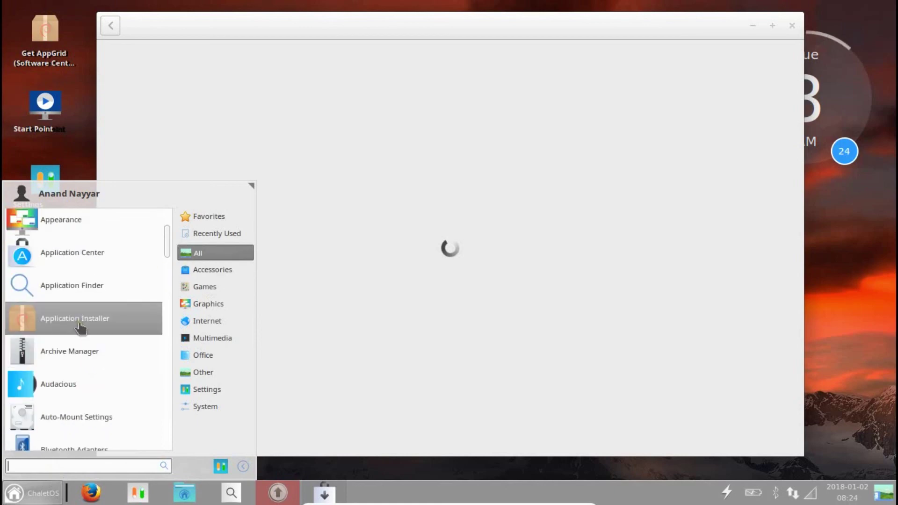
# Open Application Installer, reposition its window and view its Details, Included files and Lintian output sections.
pyautogui.click(56, 325)
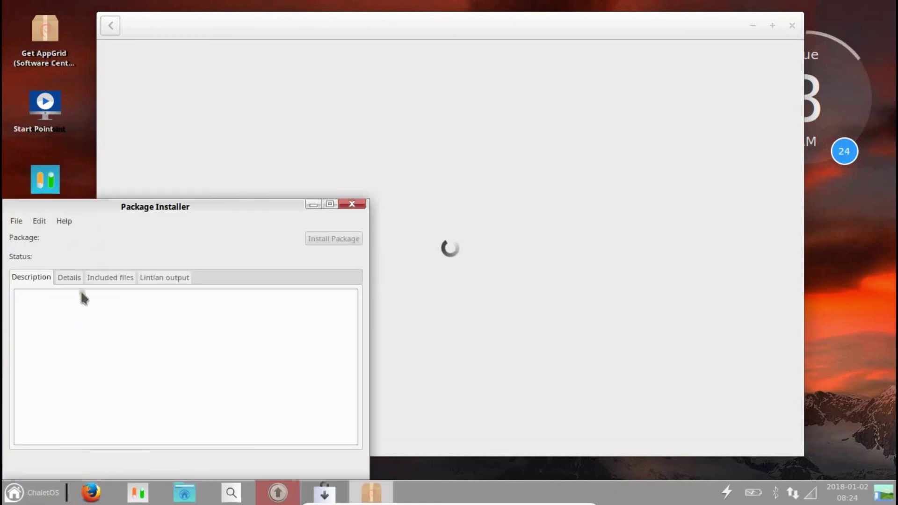
pyautogui.moveTo(138, 206); pyautogui.dragTo(195, 175)
pyautogui.click(127, 248)
pyautogui.click(158, 246)
pyautogui.click(212, 248)
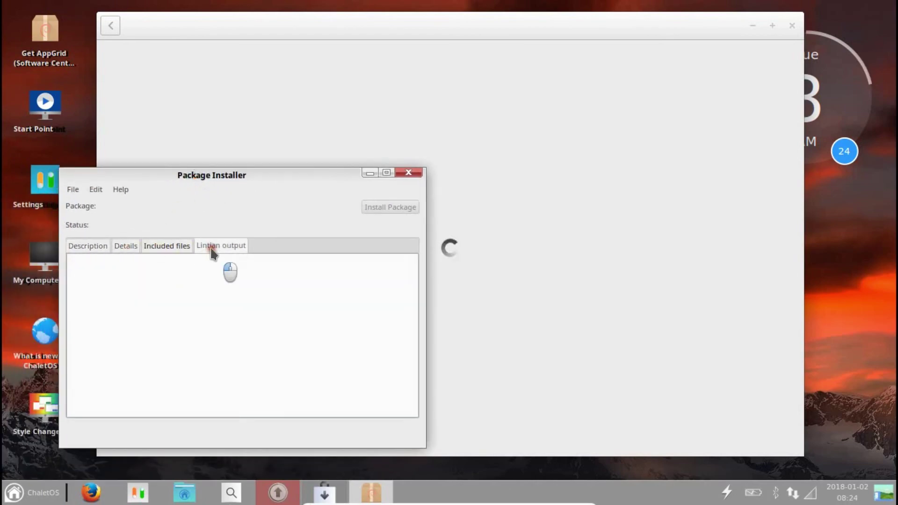
# Close Package Installer and take the ChaletOS virtual machine out of full-screen mode and back into it.
pyautogui.click(409, 172)
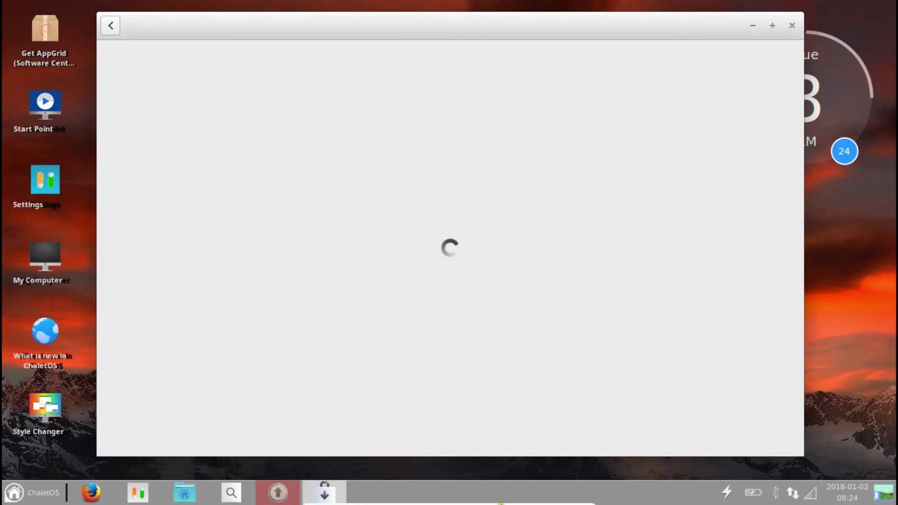
pyautogui.click(571, 503)
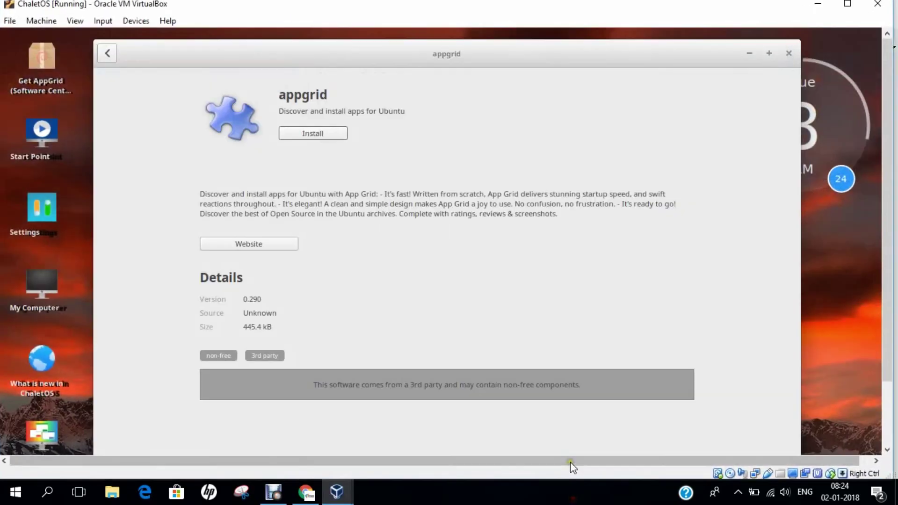
pyautogui.click(75, 21)
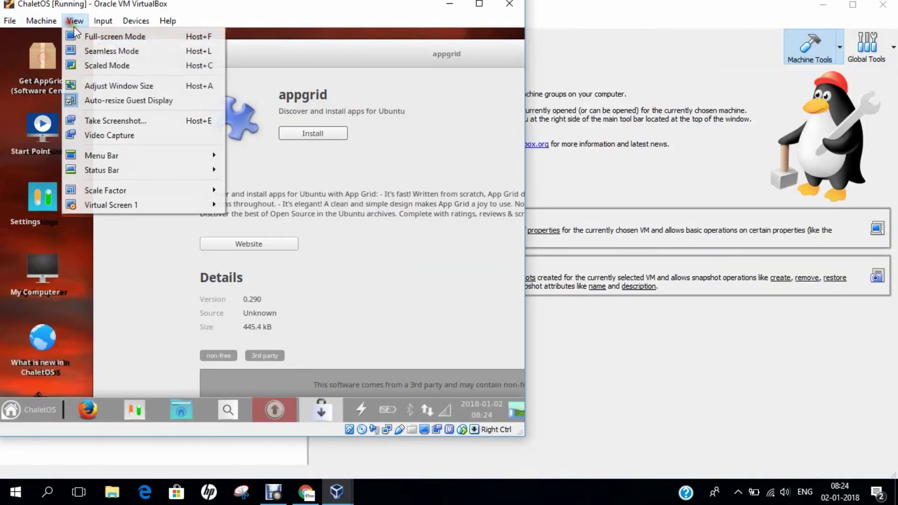
pyautogui.click(83, 37)
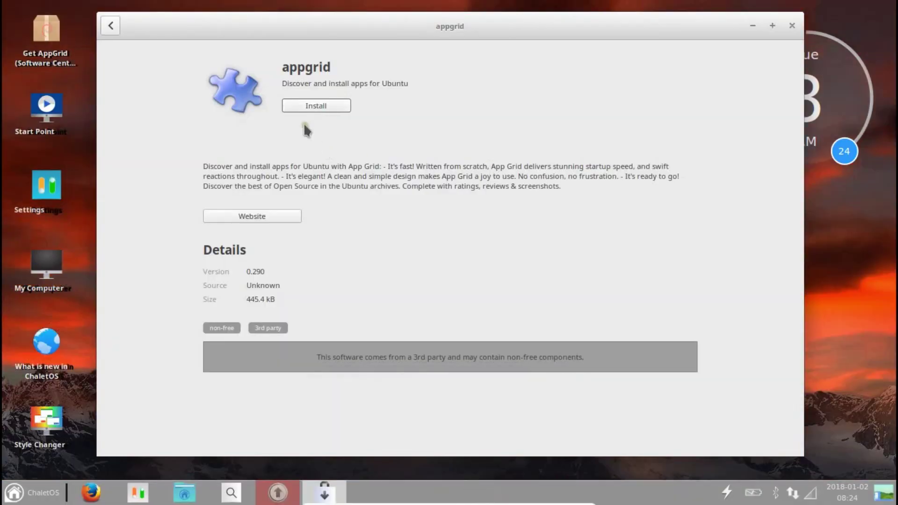
# Install the appgrid package, authorising the installation with the account password.
pyautogui.click(310, 108)
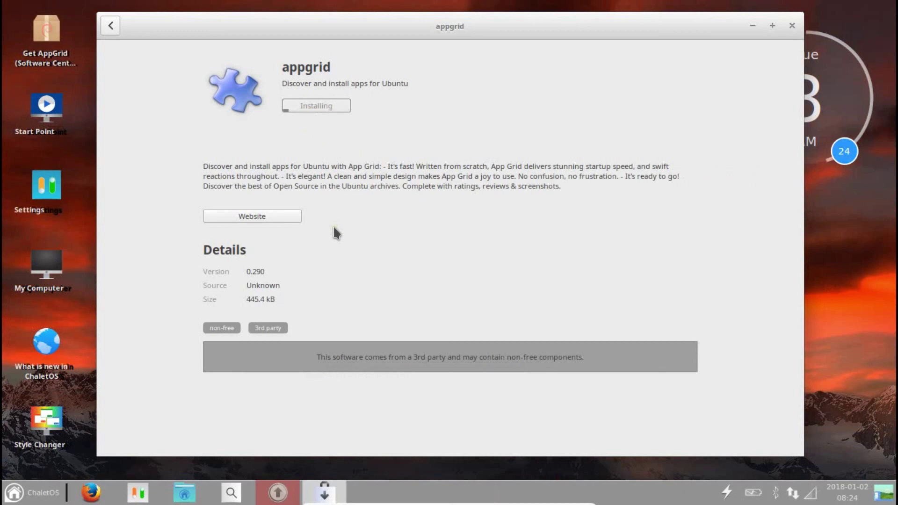
pyautogui.write('******')
pyautogui.press('Return')
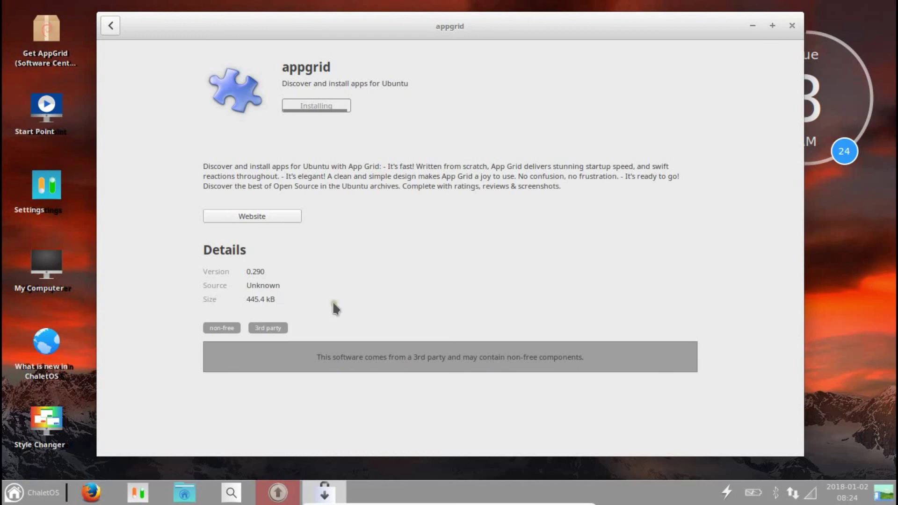
# Open Software Updater, review the detailed list of available updates and cancel without installing them.
pyautogui.click(278, 492)
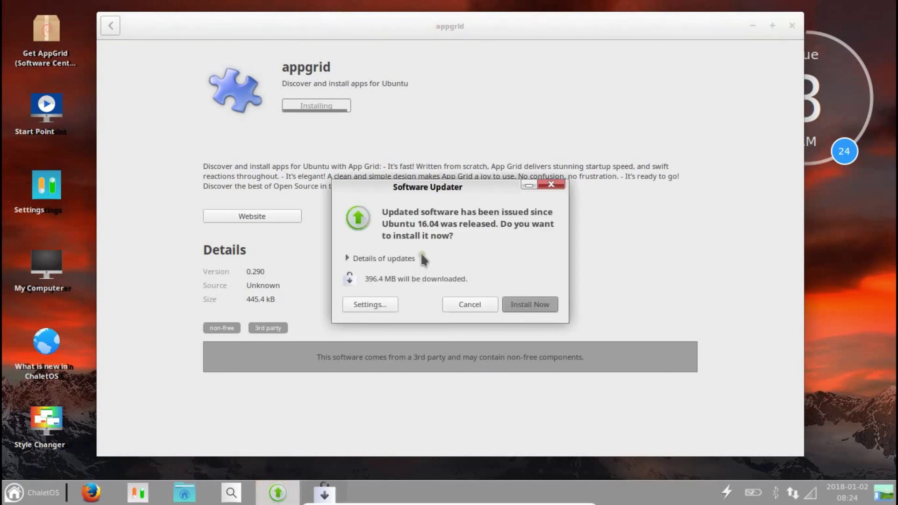
pyautogui.click(369, 258)
pyautogui.scroll(-5, 442, 334)
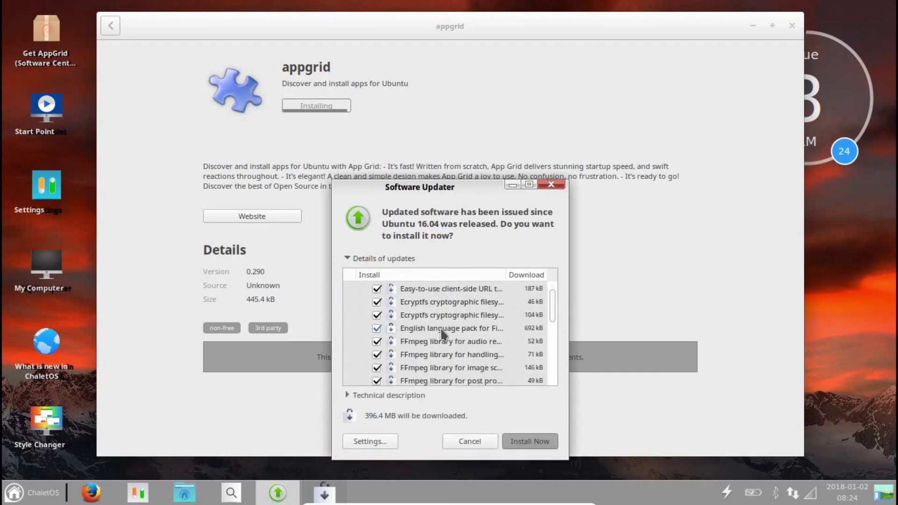
pyautogui.click(475, 439)
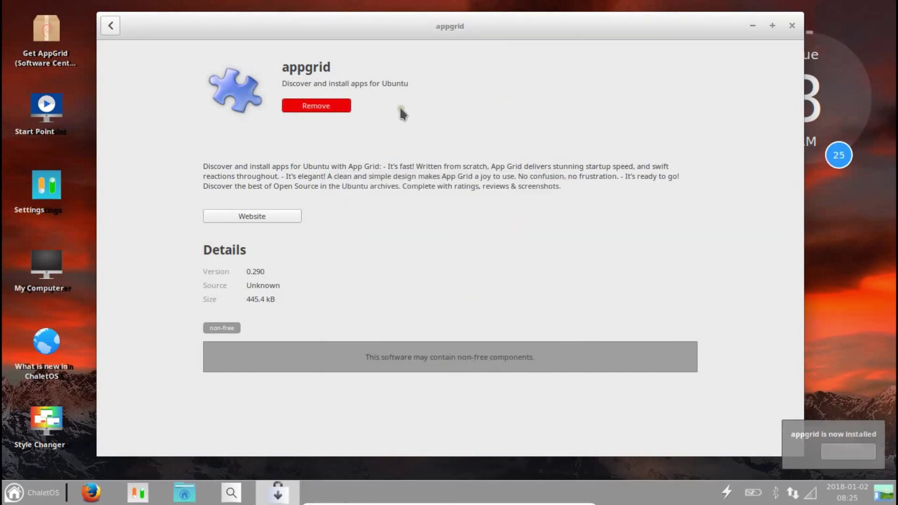
# Close the appgrid installer window and browse the application menu's categories, including Recently Used and Settings.
pyautogui.click(52, 59)
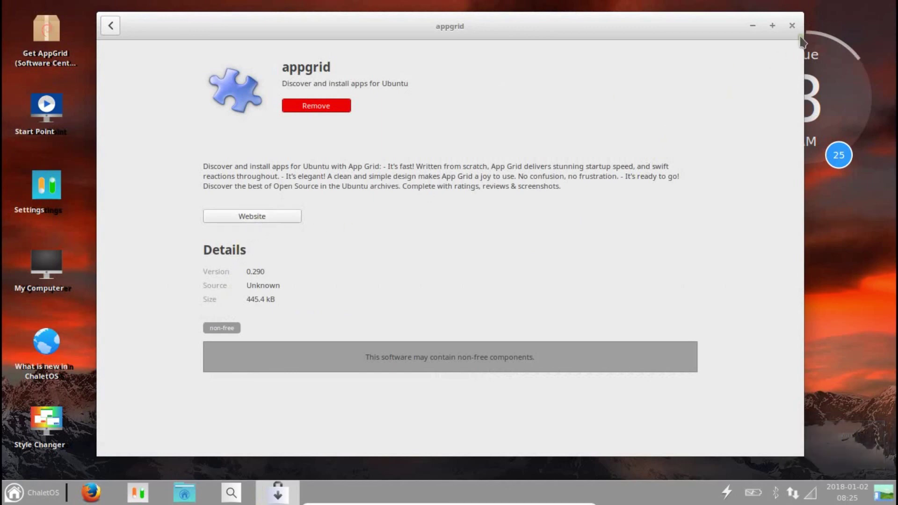
pyautogui.click(792, 25)
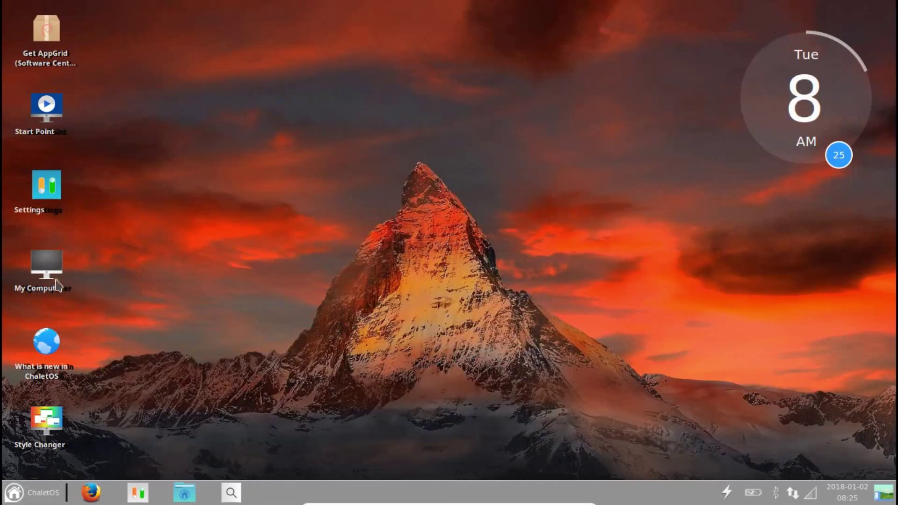
pyautogui.click(27, 496)
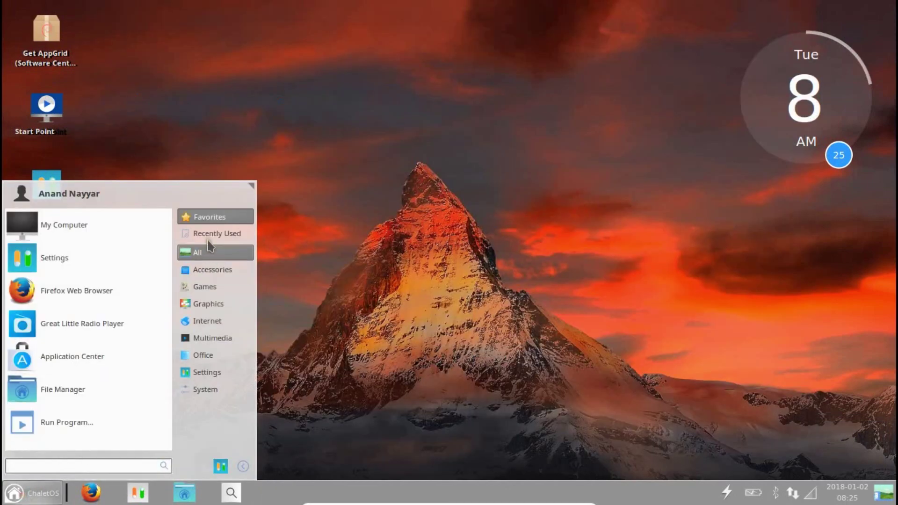
pyautogui.click(207, 235)
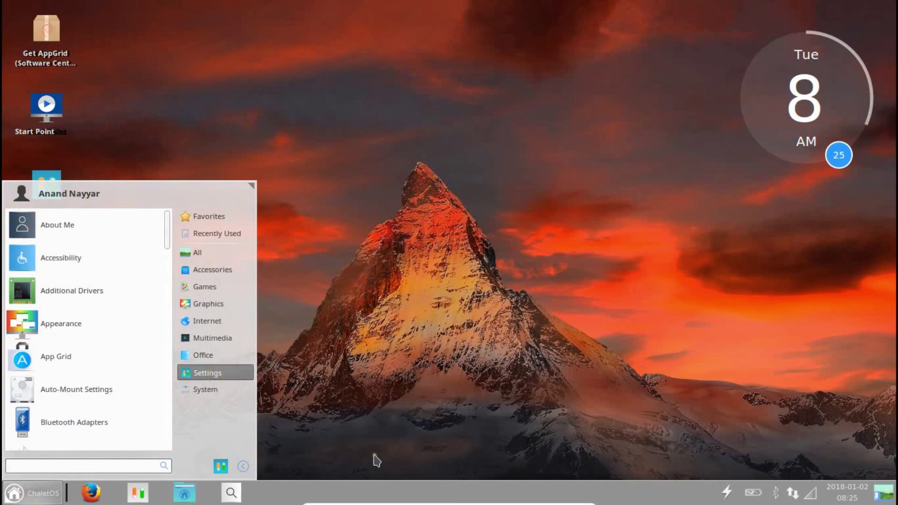
pyautogui.click(505, 391)
# Return the ChaletOS virtual machine from full-screen to windowed mode.
pyautogui.moveTo(475, 504)
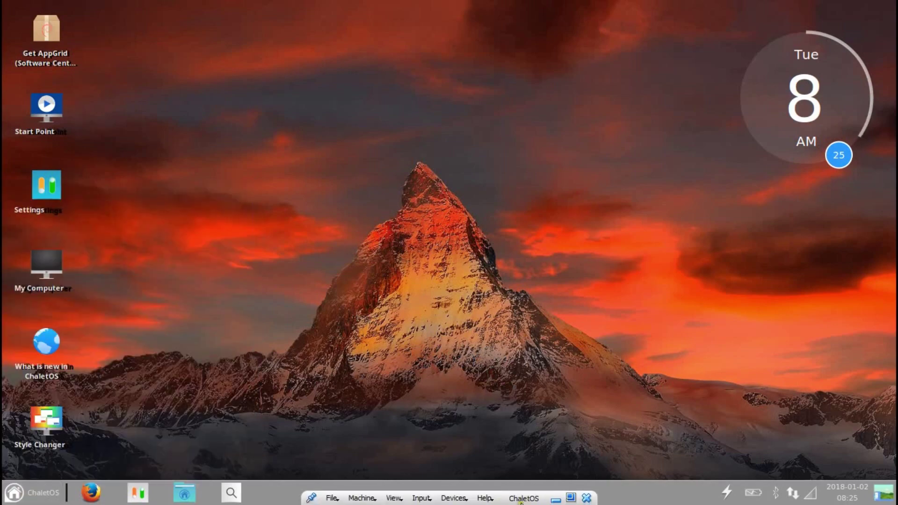
pyautogui.click(571, 498)
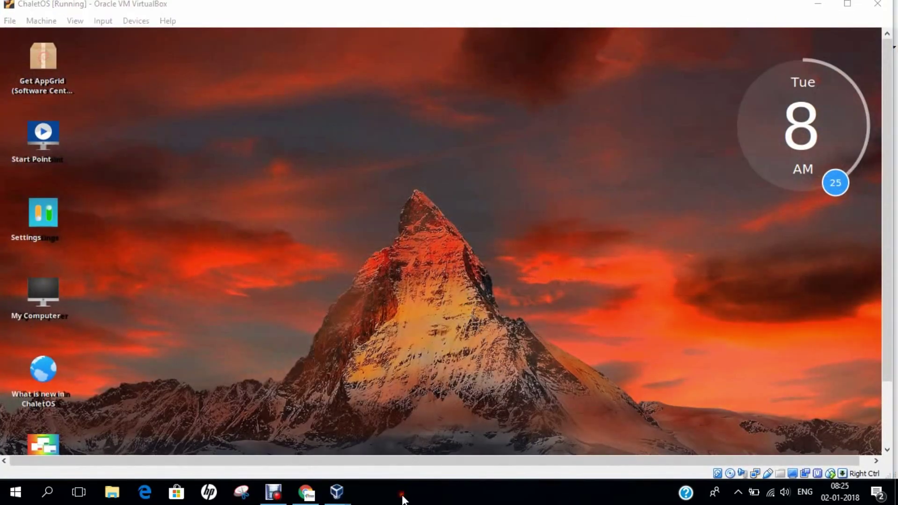